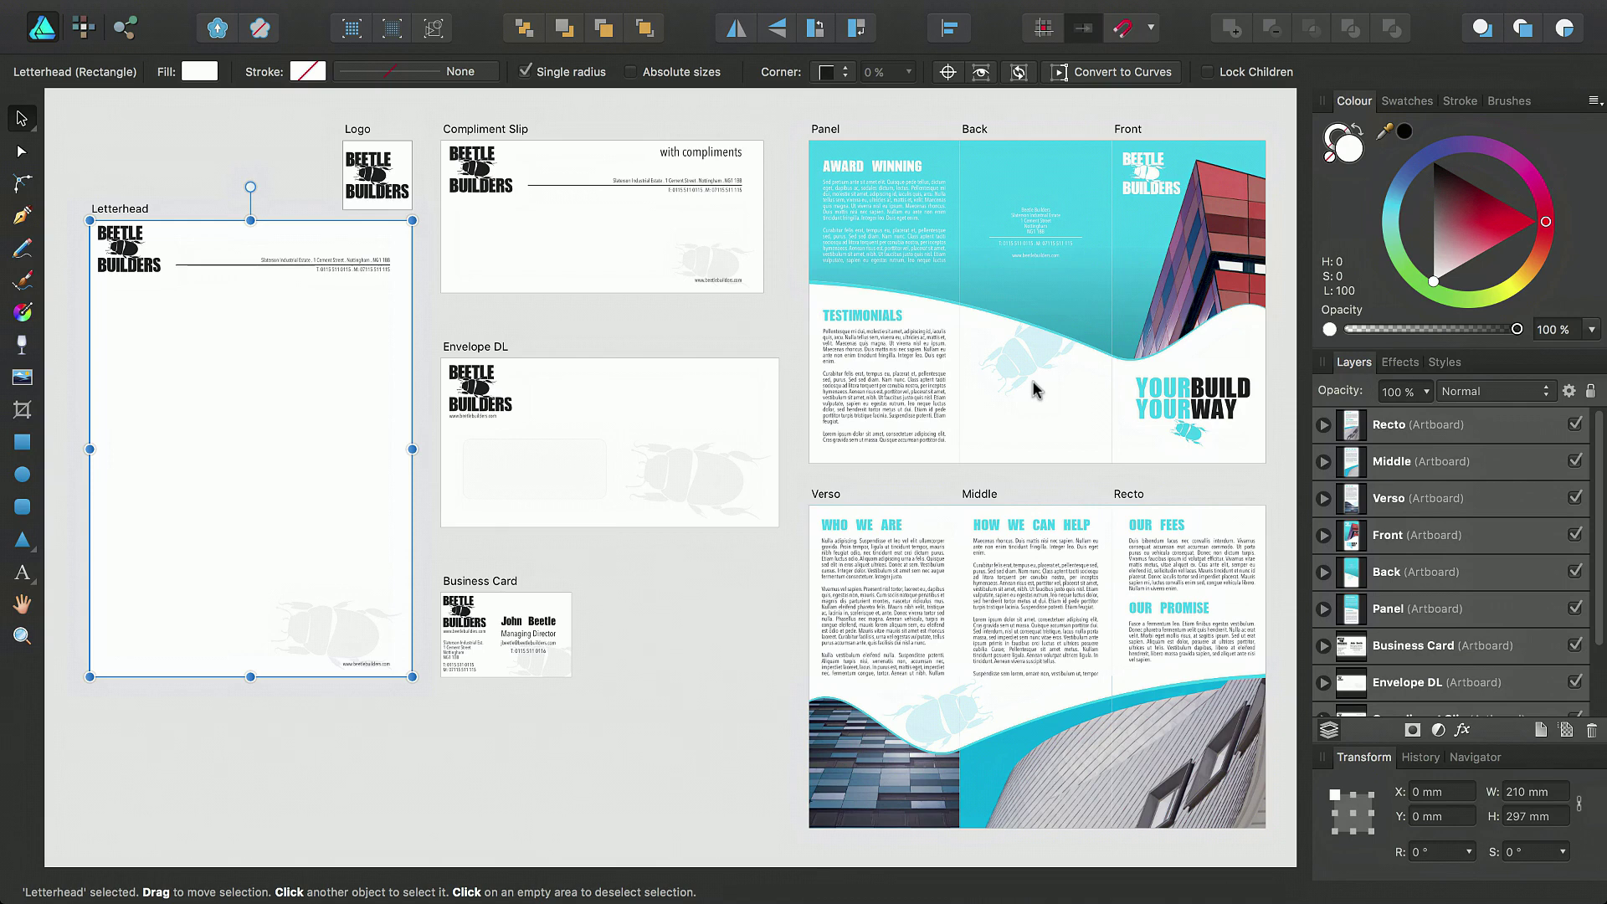
# Step: Open the Print dialog with full details showing the Letterhead artboard at Actual Size on A4
pyautogui.press('super+p')
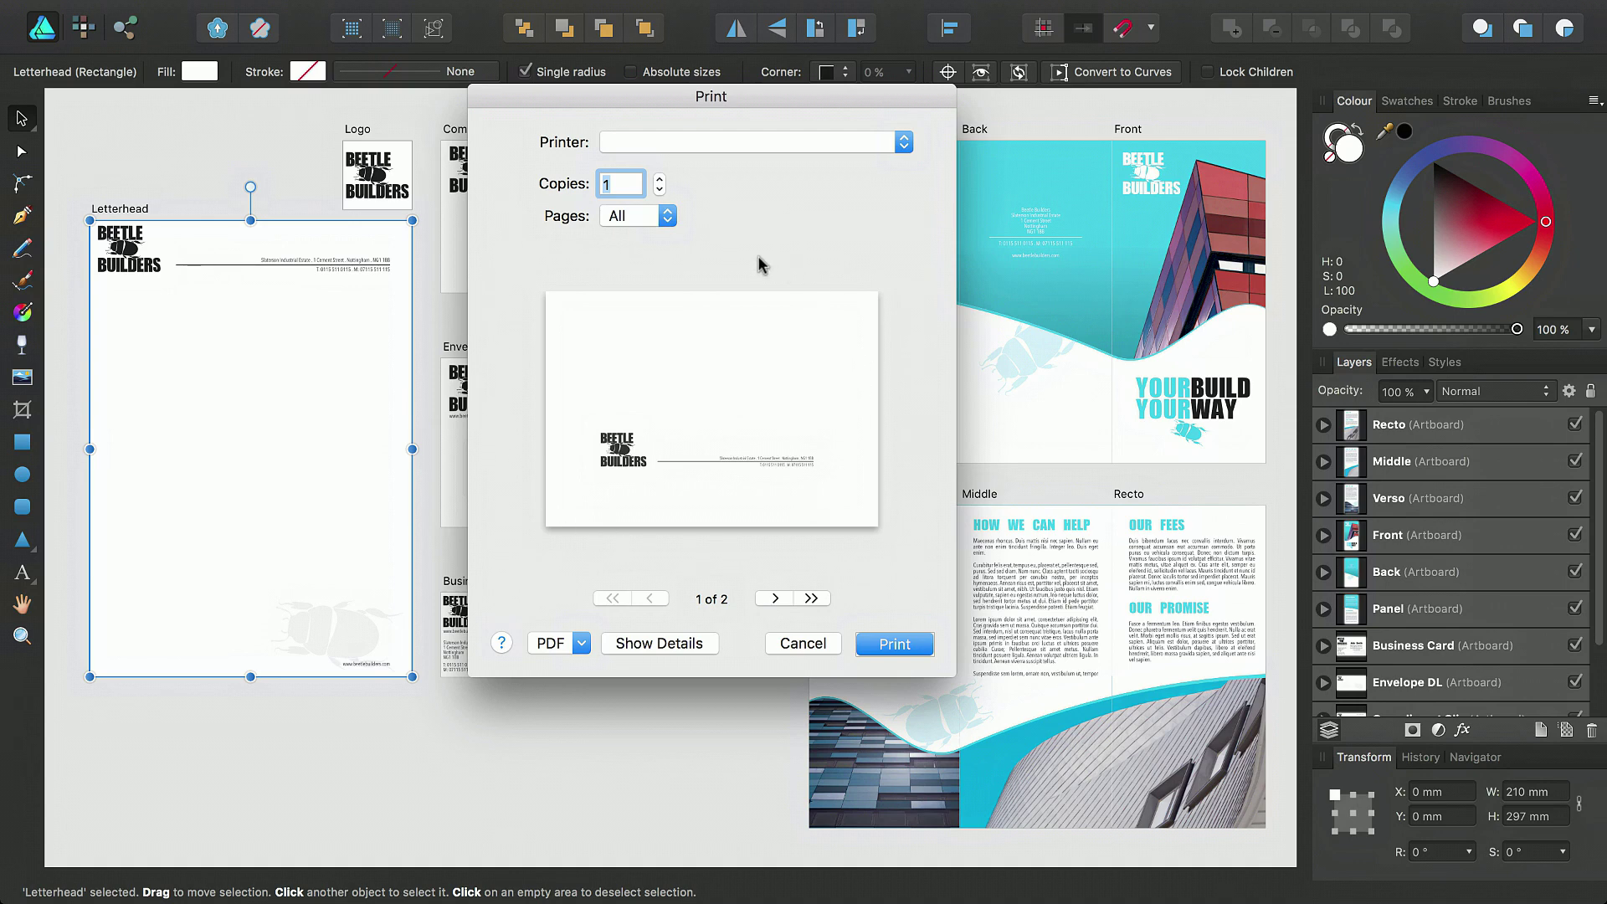
pyautogui.click(713, 643)
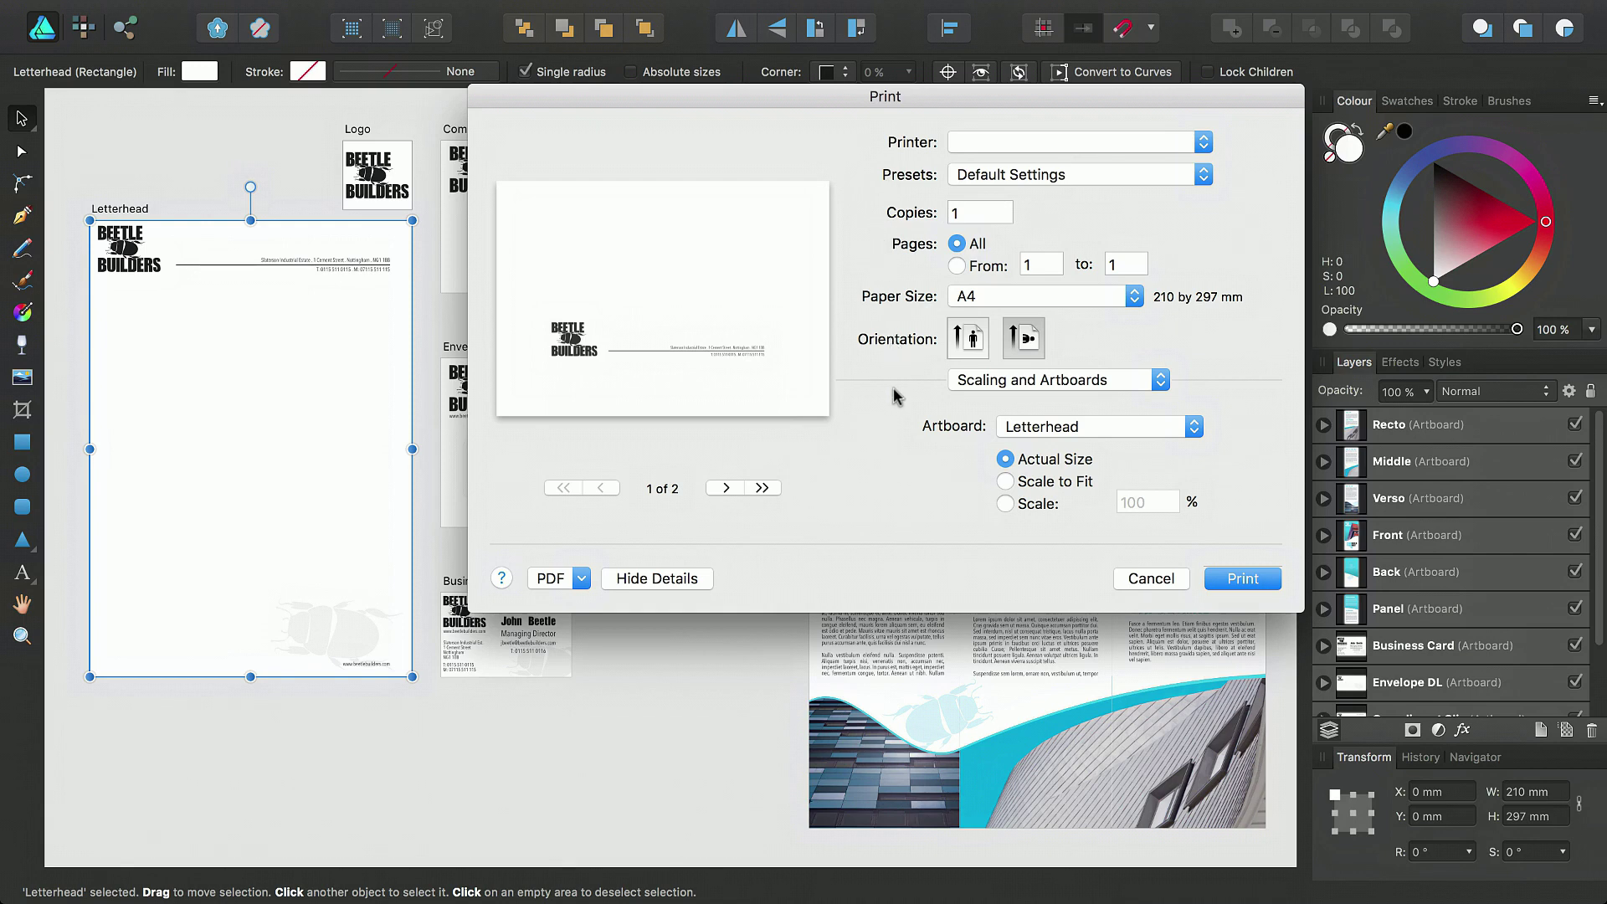
# Step: Print the Entire document with Scale to Fit instead of the Letterhead artboard alone
pyautogui.click(988, 383)
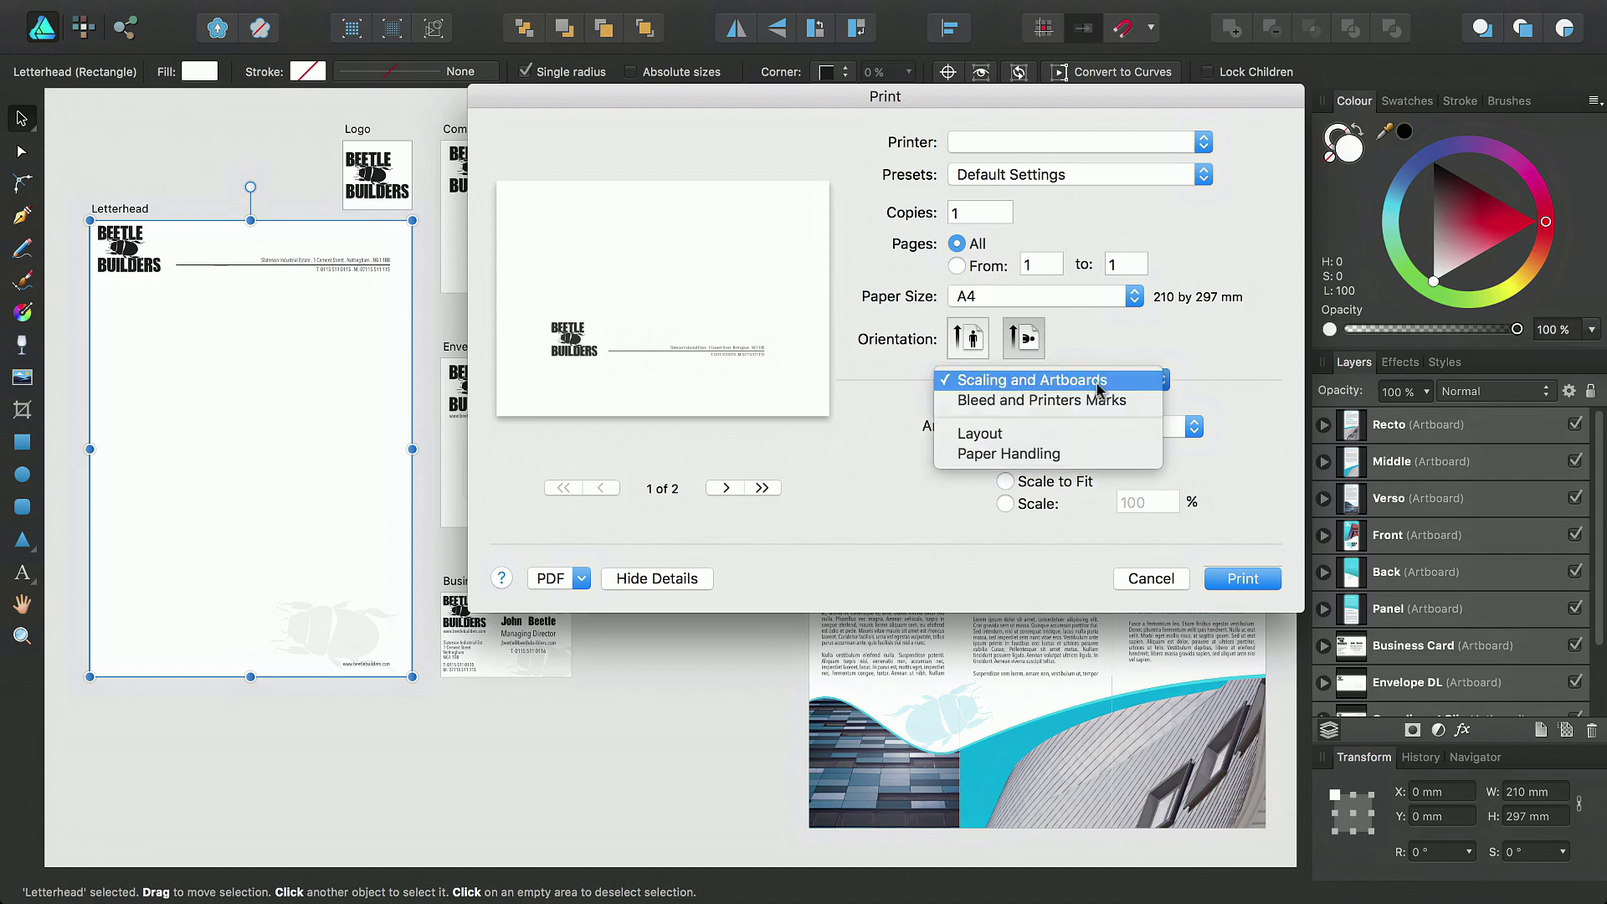
pyautogui.click(1072, 386)
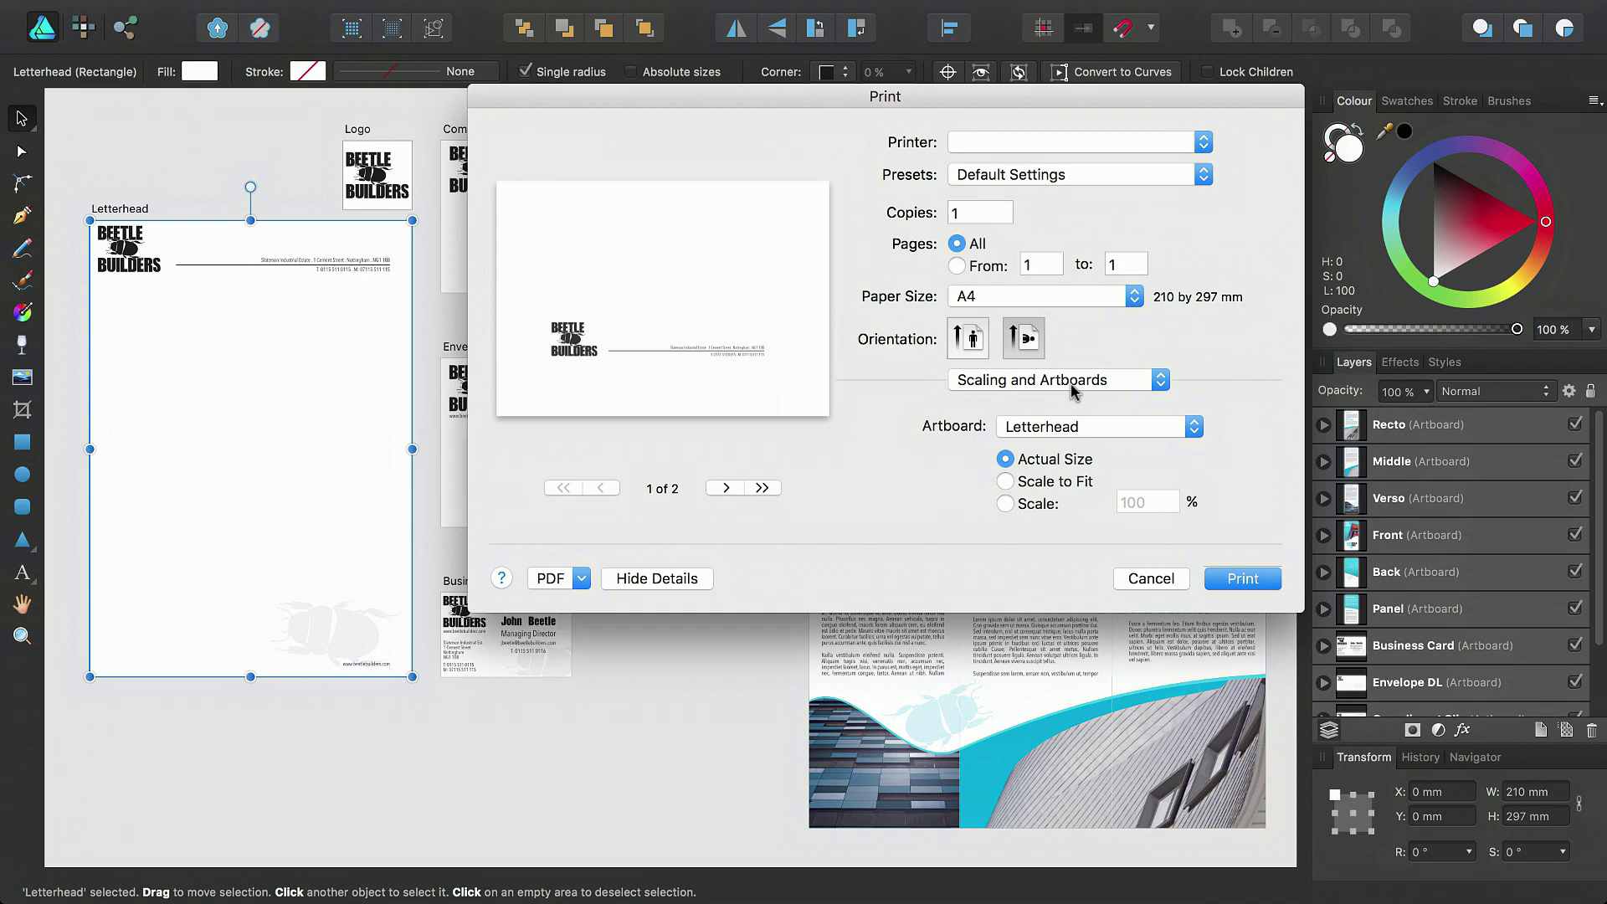
pyautogui.click(1046, 427)
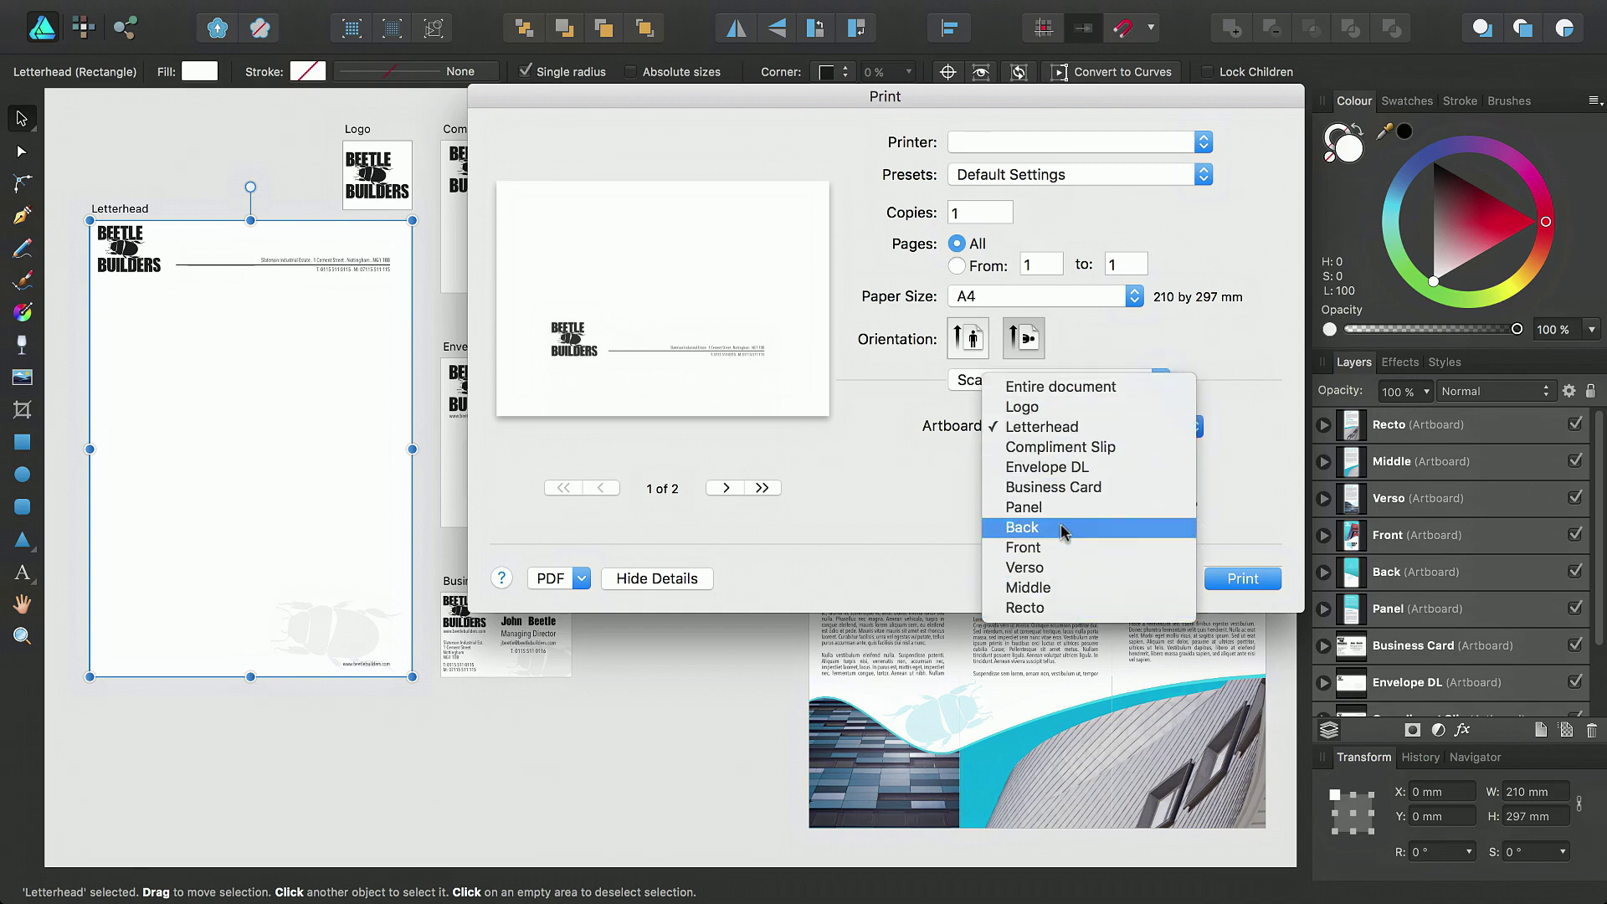
pyautogui.click(1128, 389)
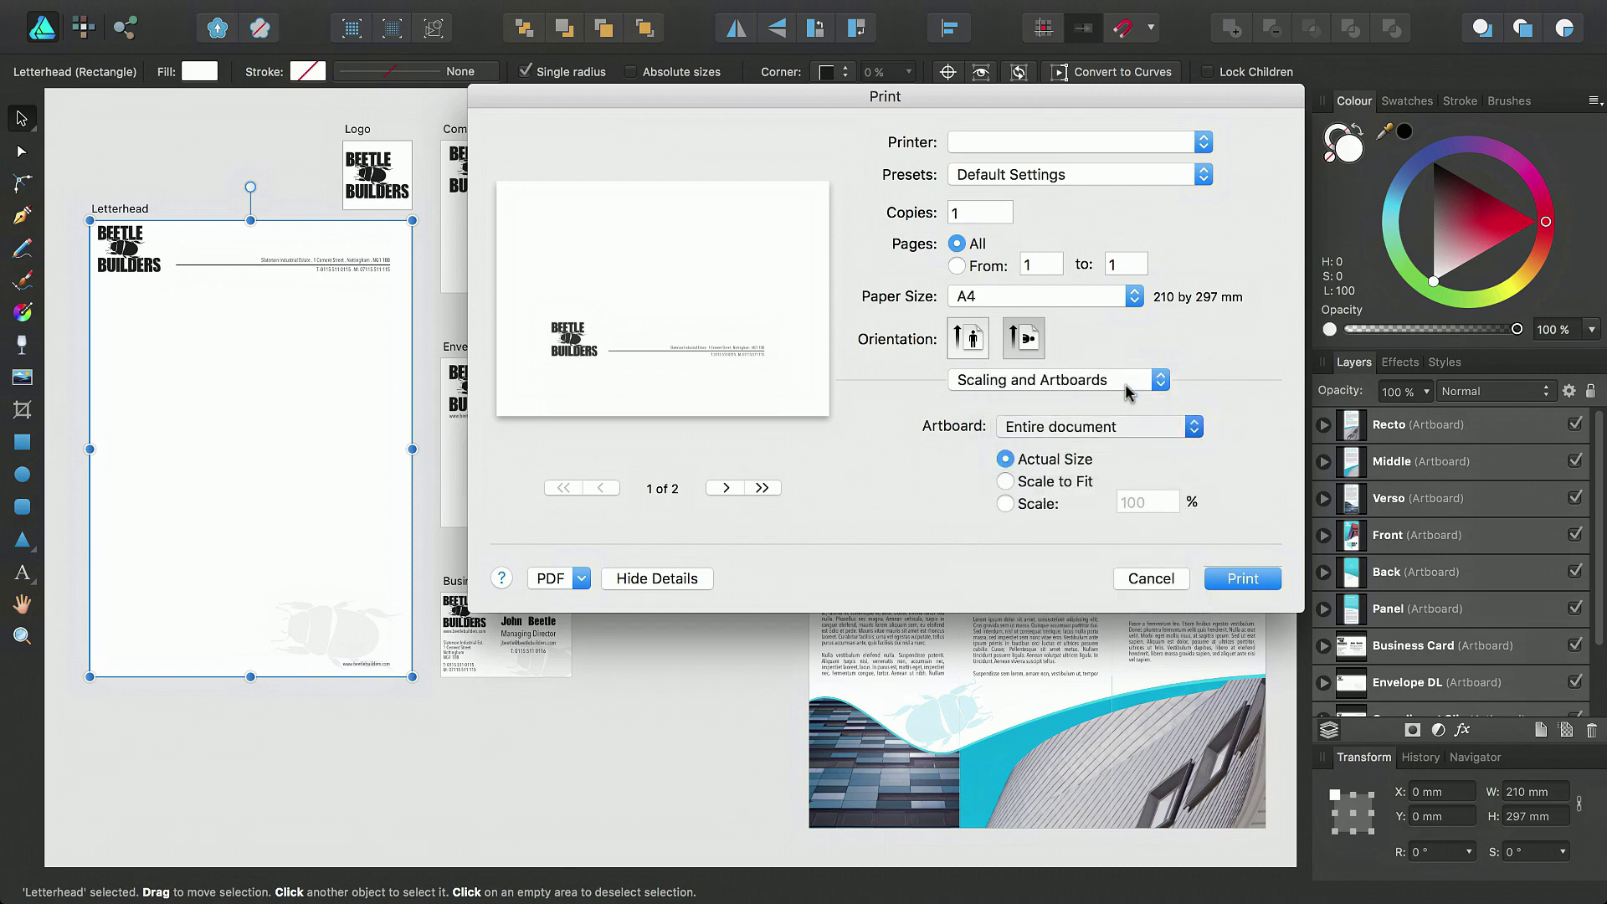
pyautogui.click(1051, 483)
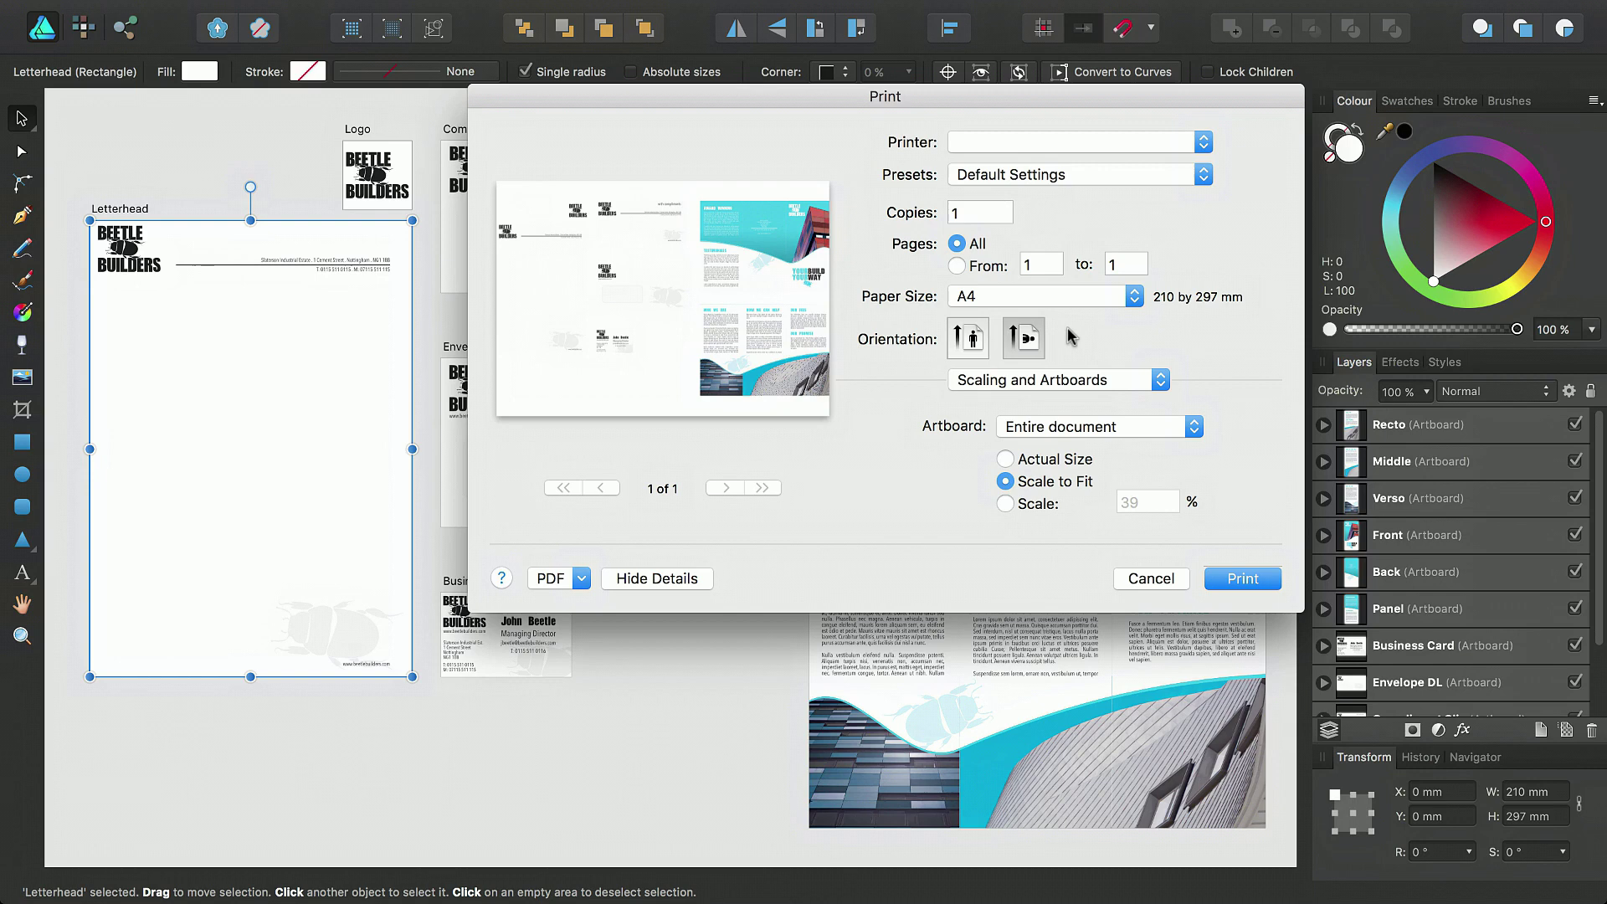
pyautogui.click(1228, 578)
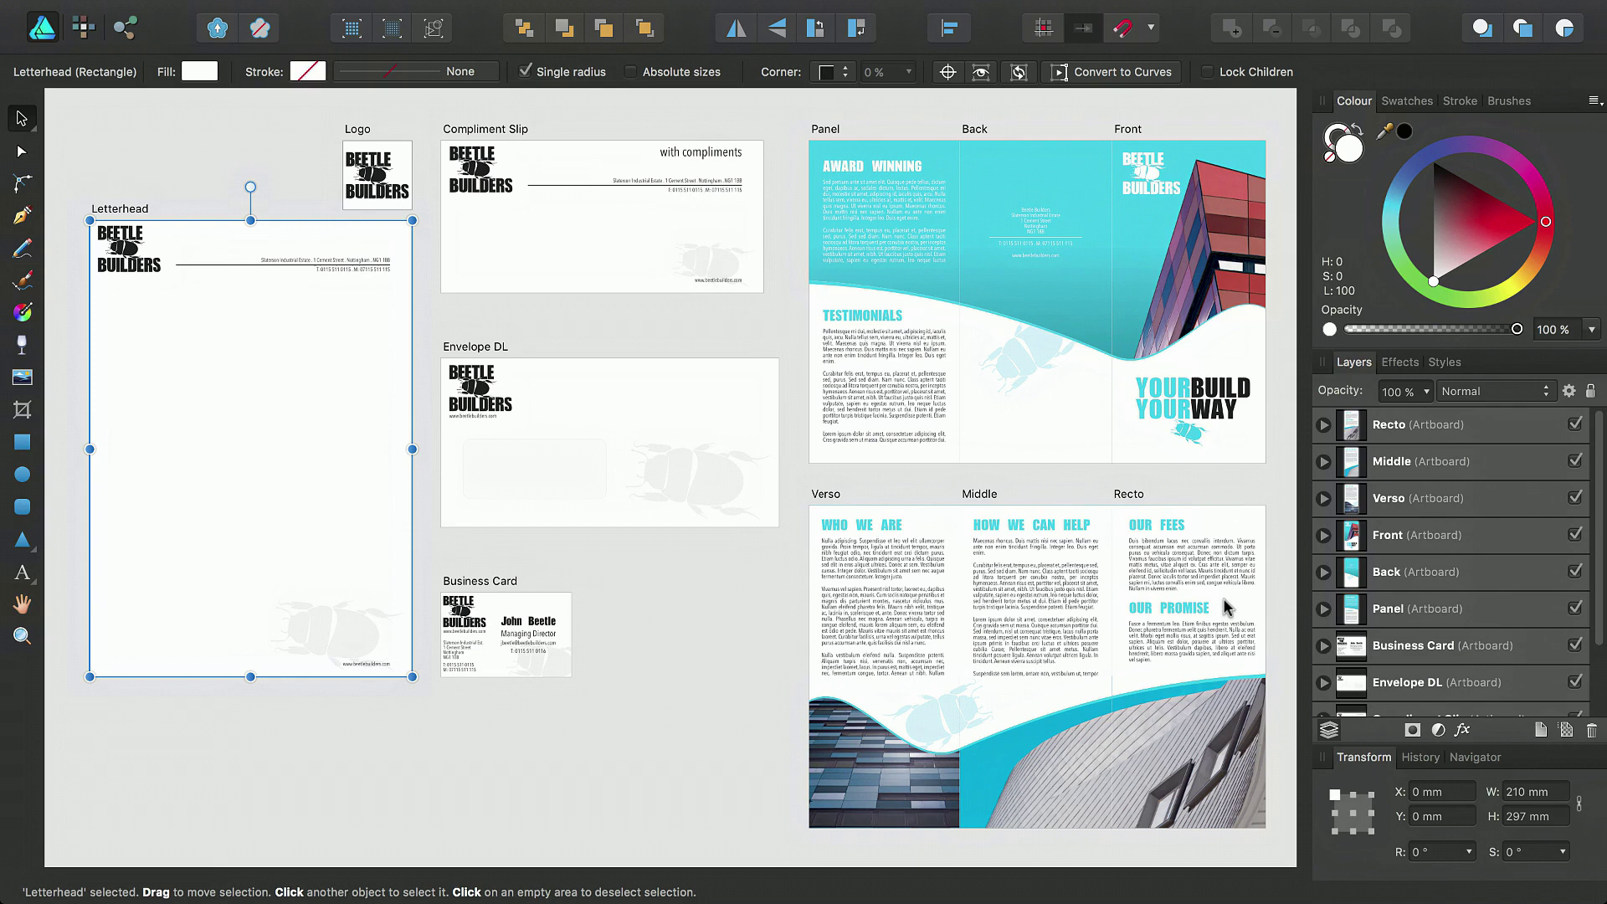
# Step: Set the export format to PDF using the PDF/X-4 preset at 300 DPI, reviewing its advanced options
pyautogui.press('alt+shift+super+s')
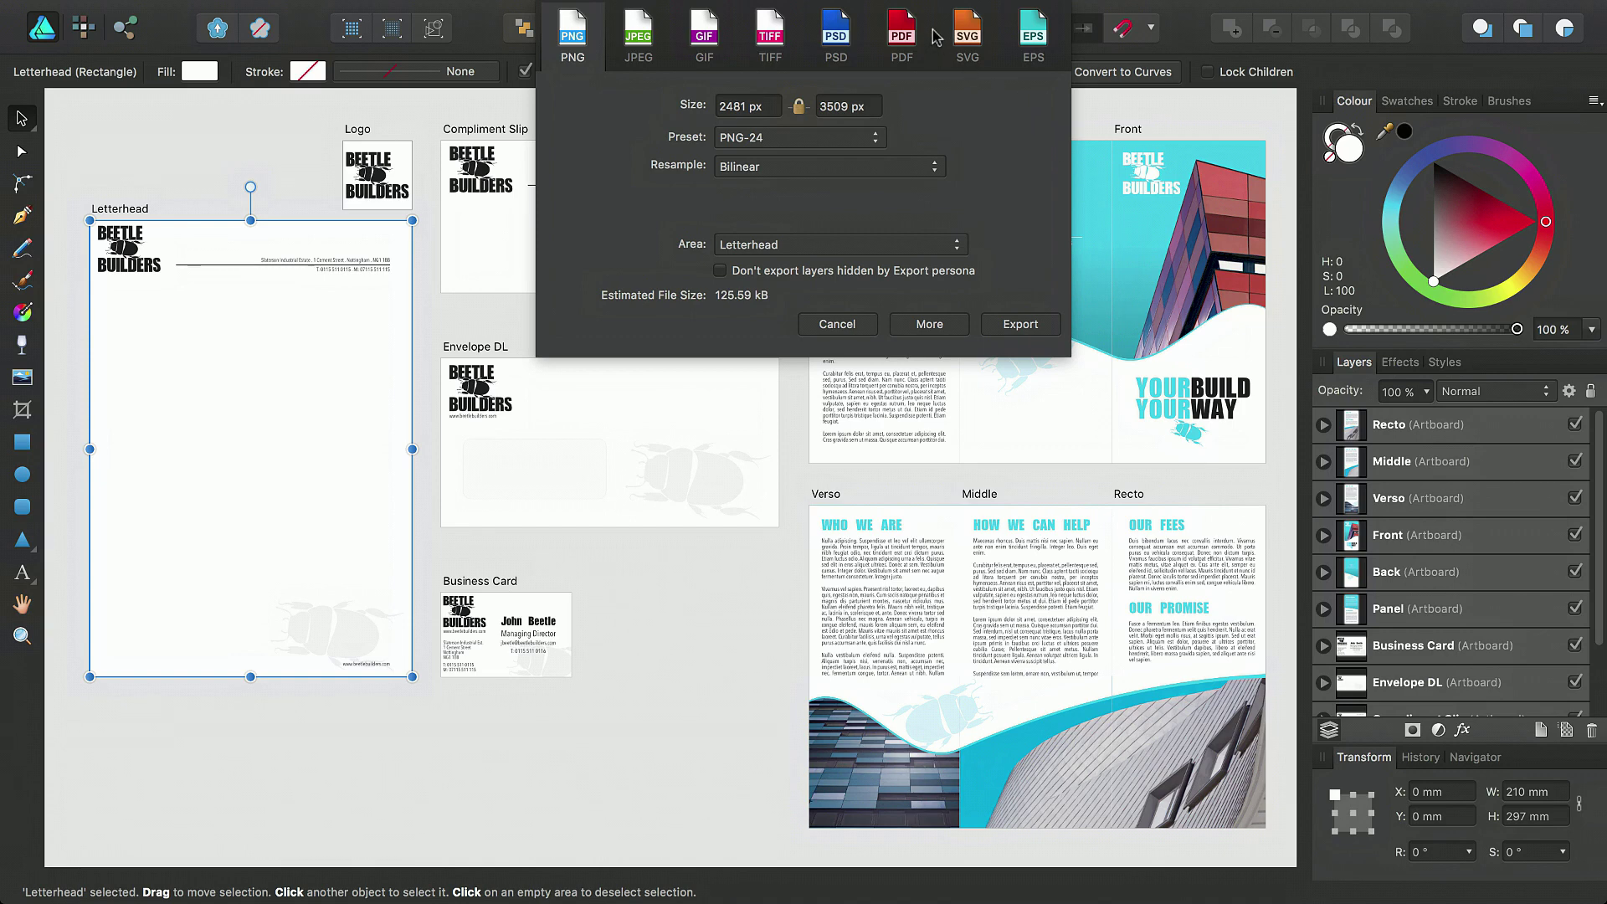
pyautogui.click(902, 35)
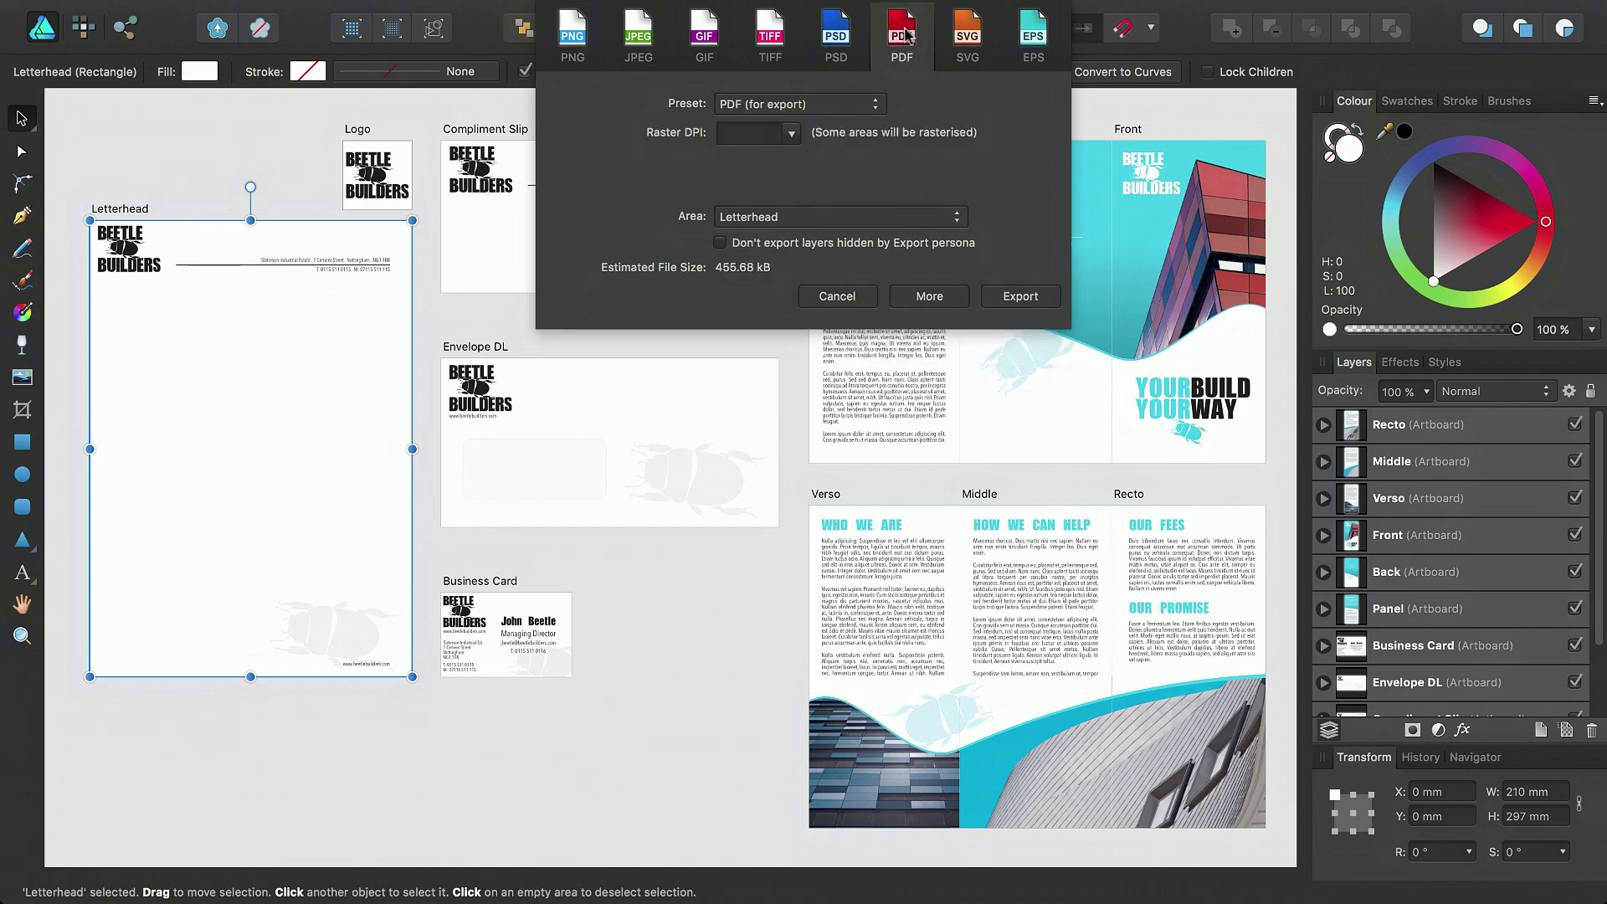
pyautogui.click(854, 104)
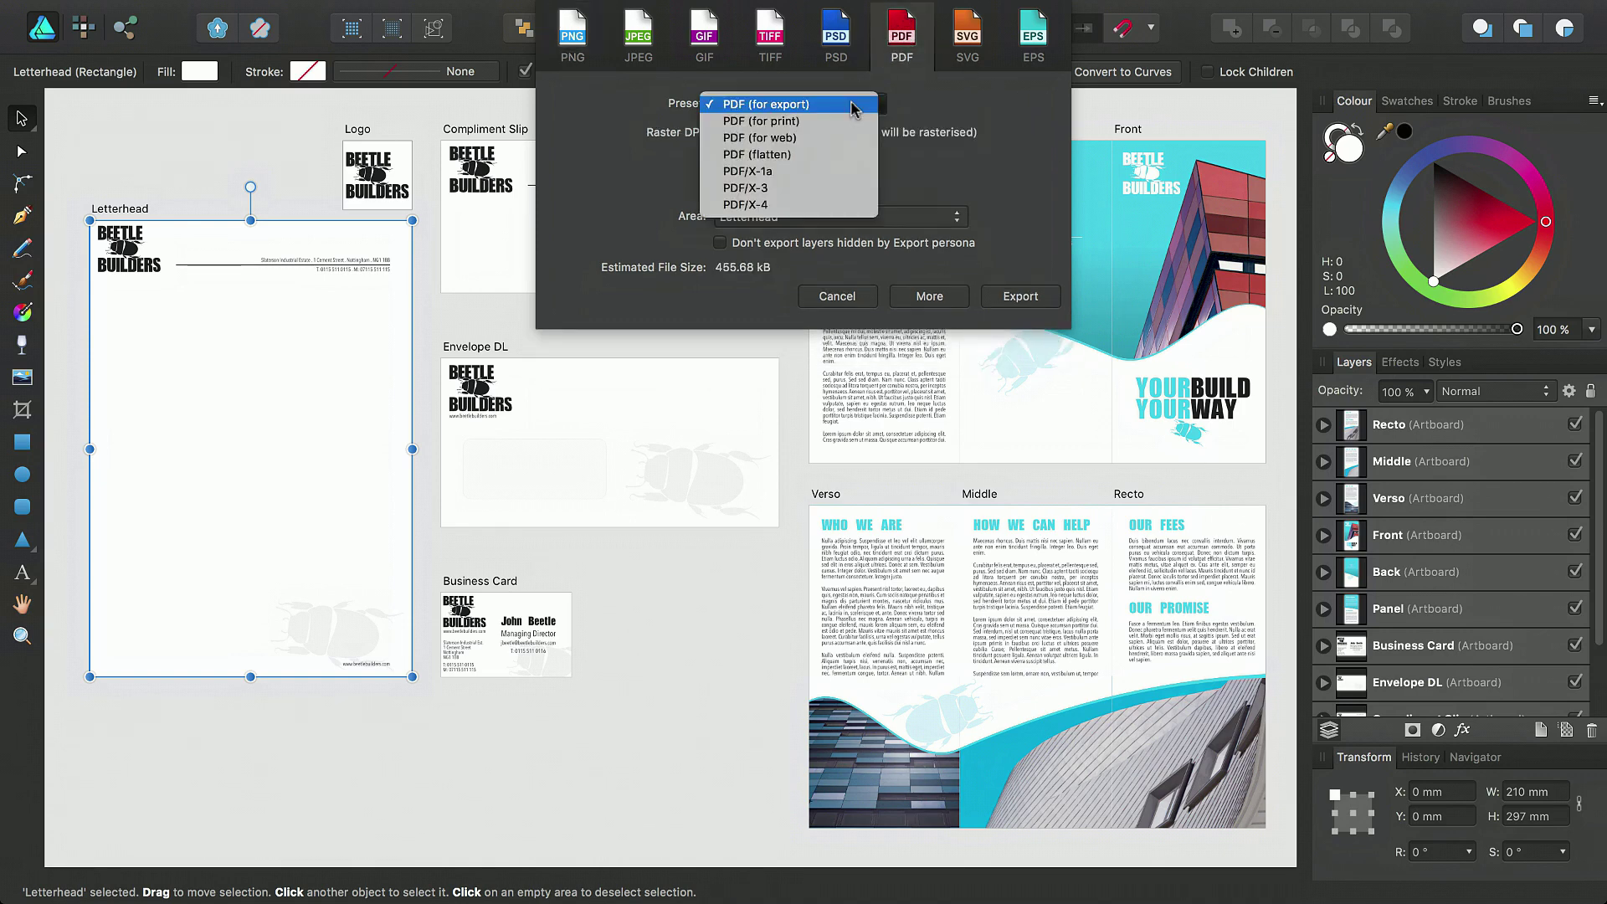
pyautogui.click(816, 206)
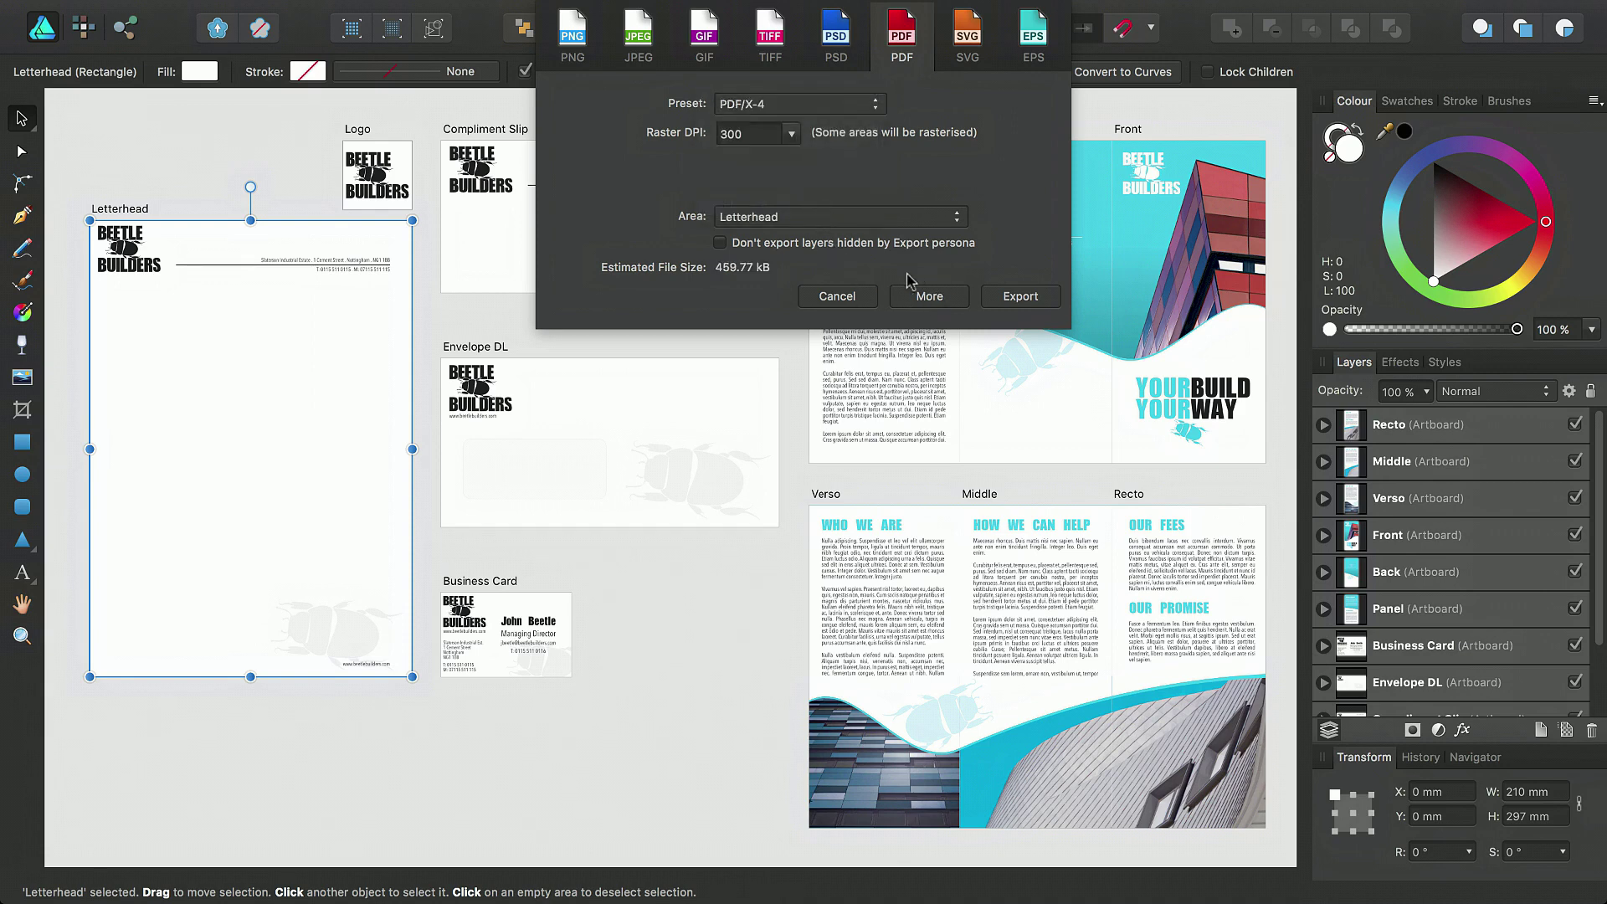
pyautogui.click(909, 303)
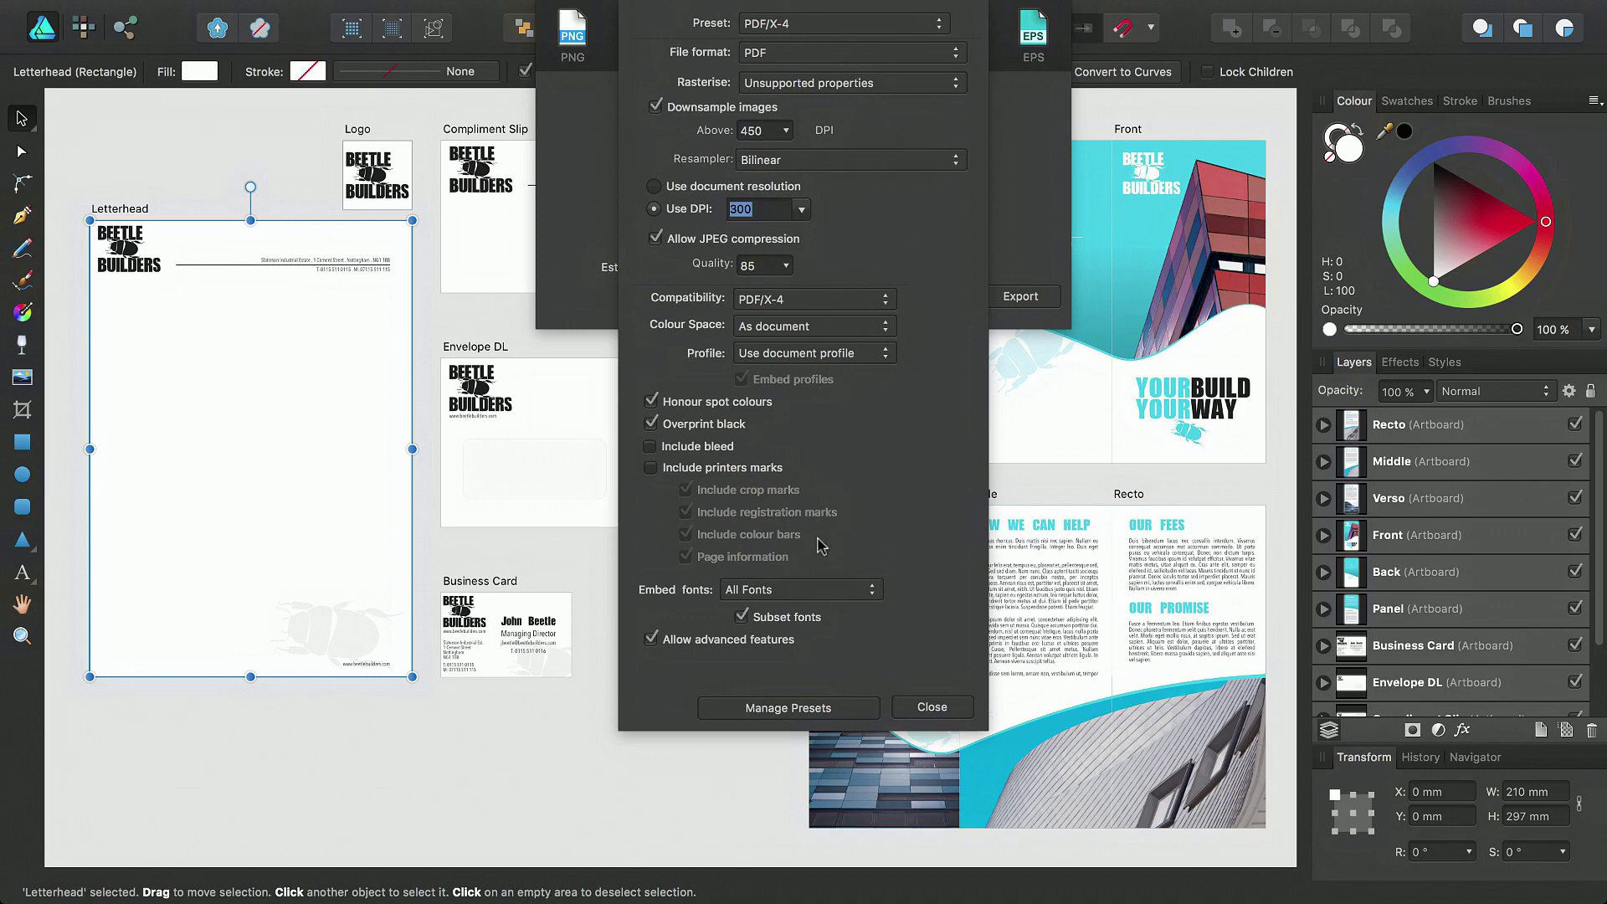
pyautogui.click(906, 710)
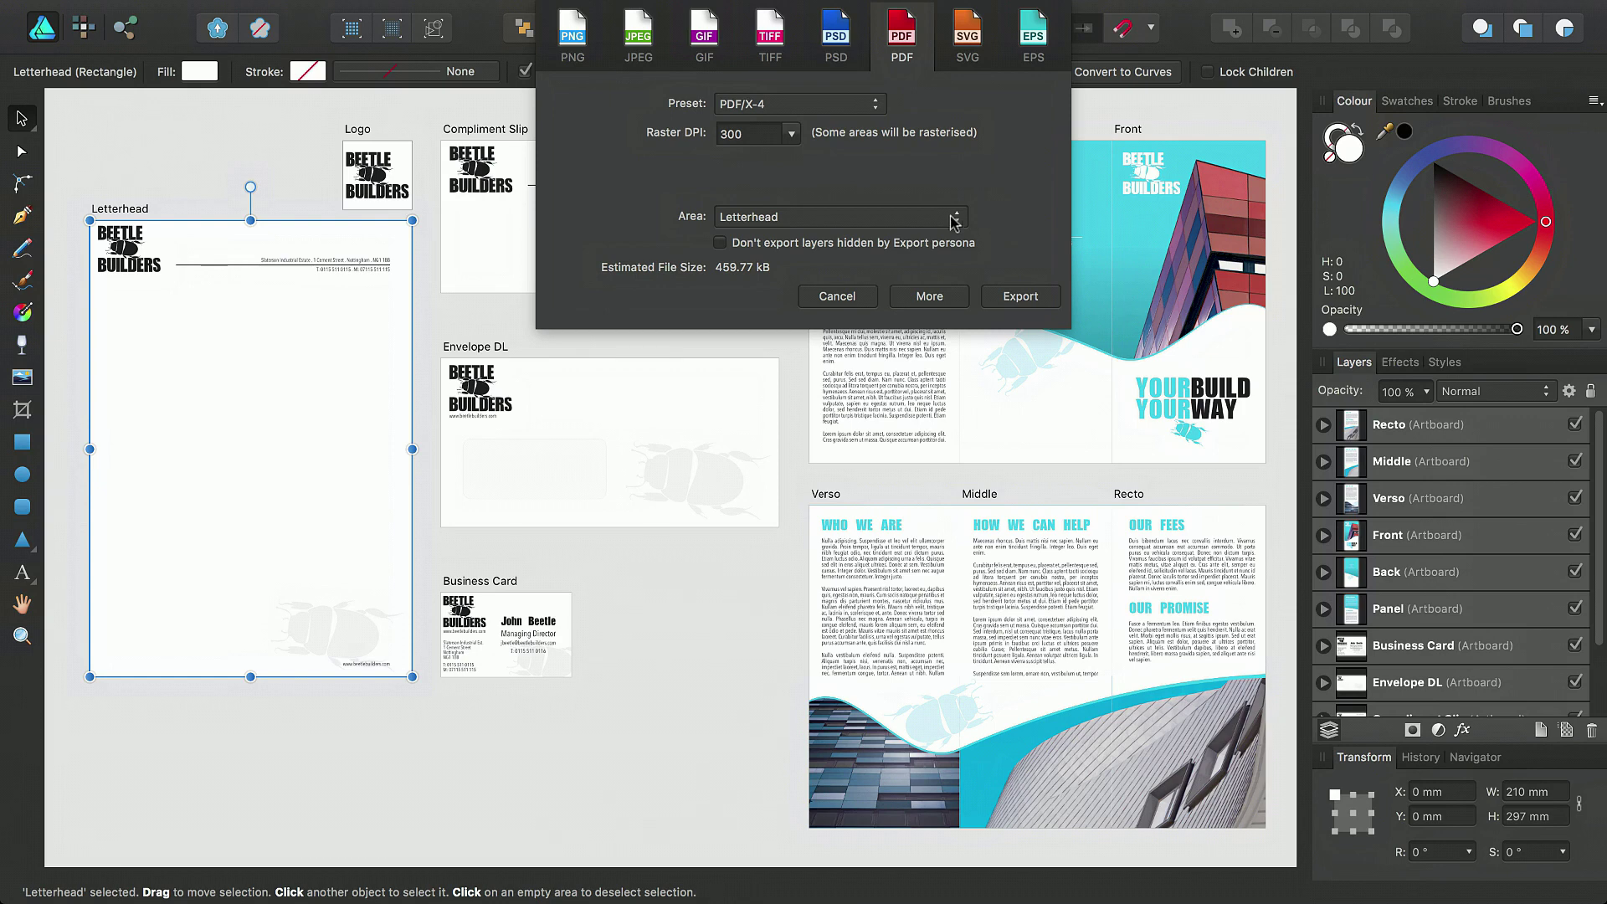
# Step: Set the PDF export Area to Whole document and exclude layers hidden by the Export persona
pyautogui.click(952, 217)
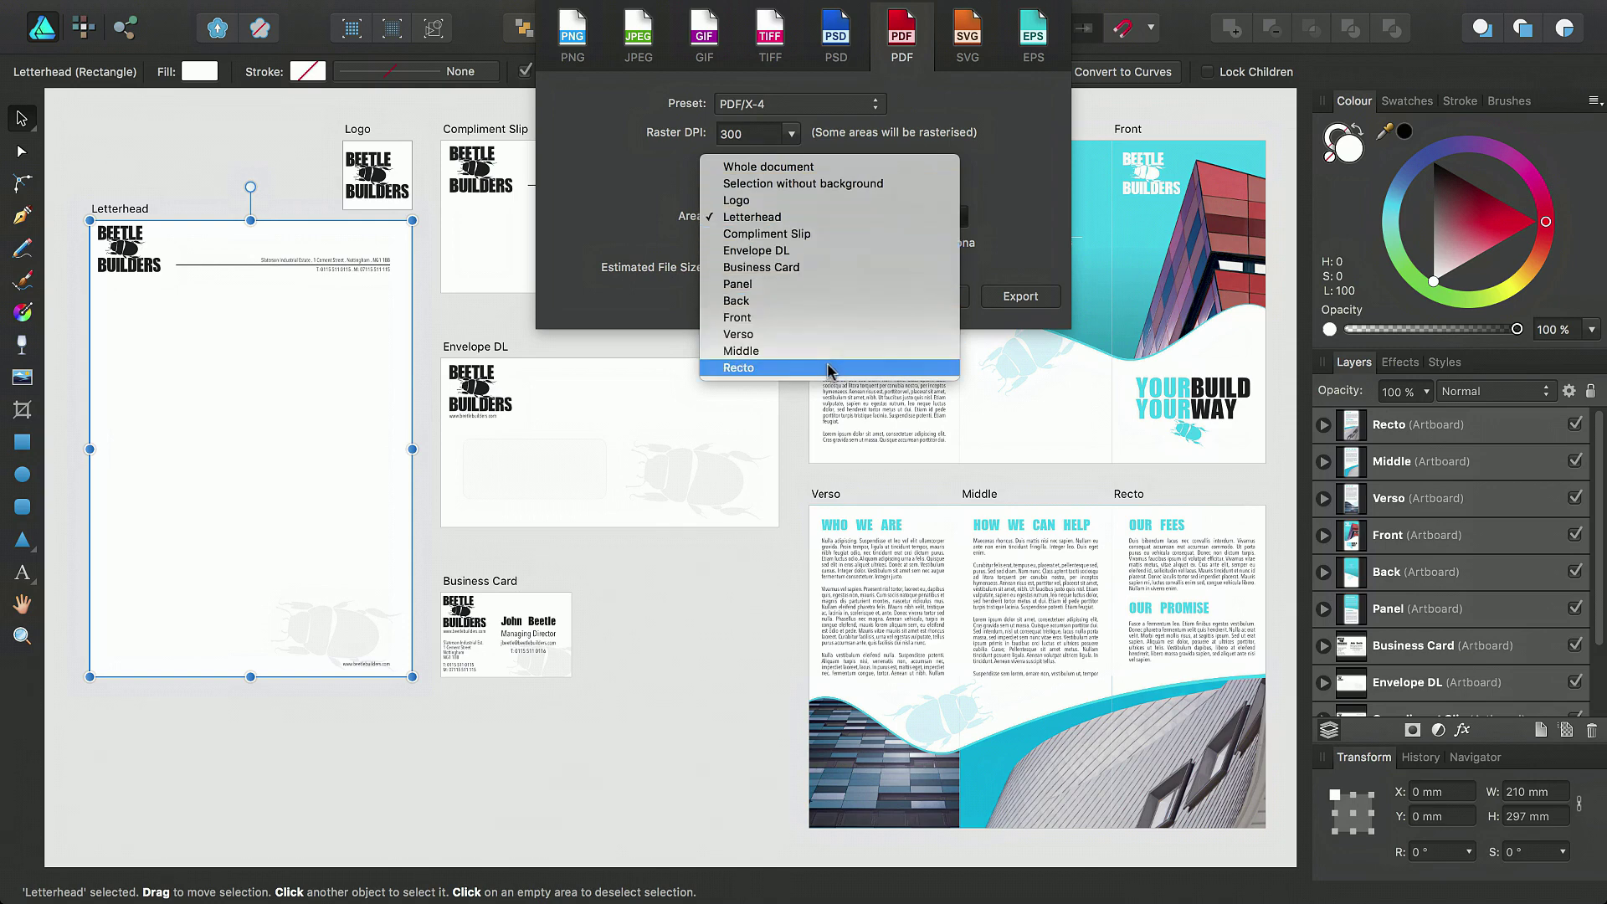
pyautogui.click(832, 167)
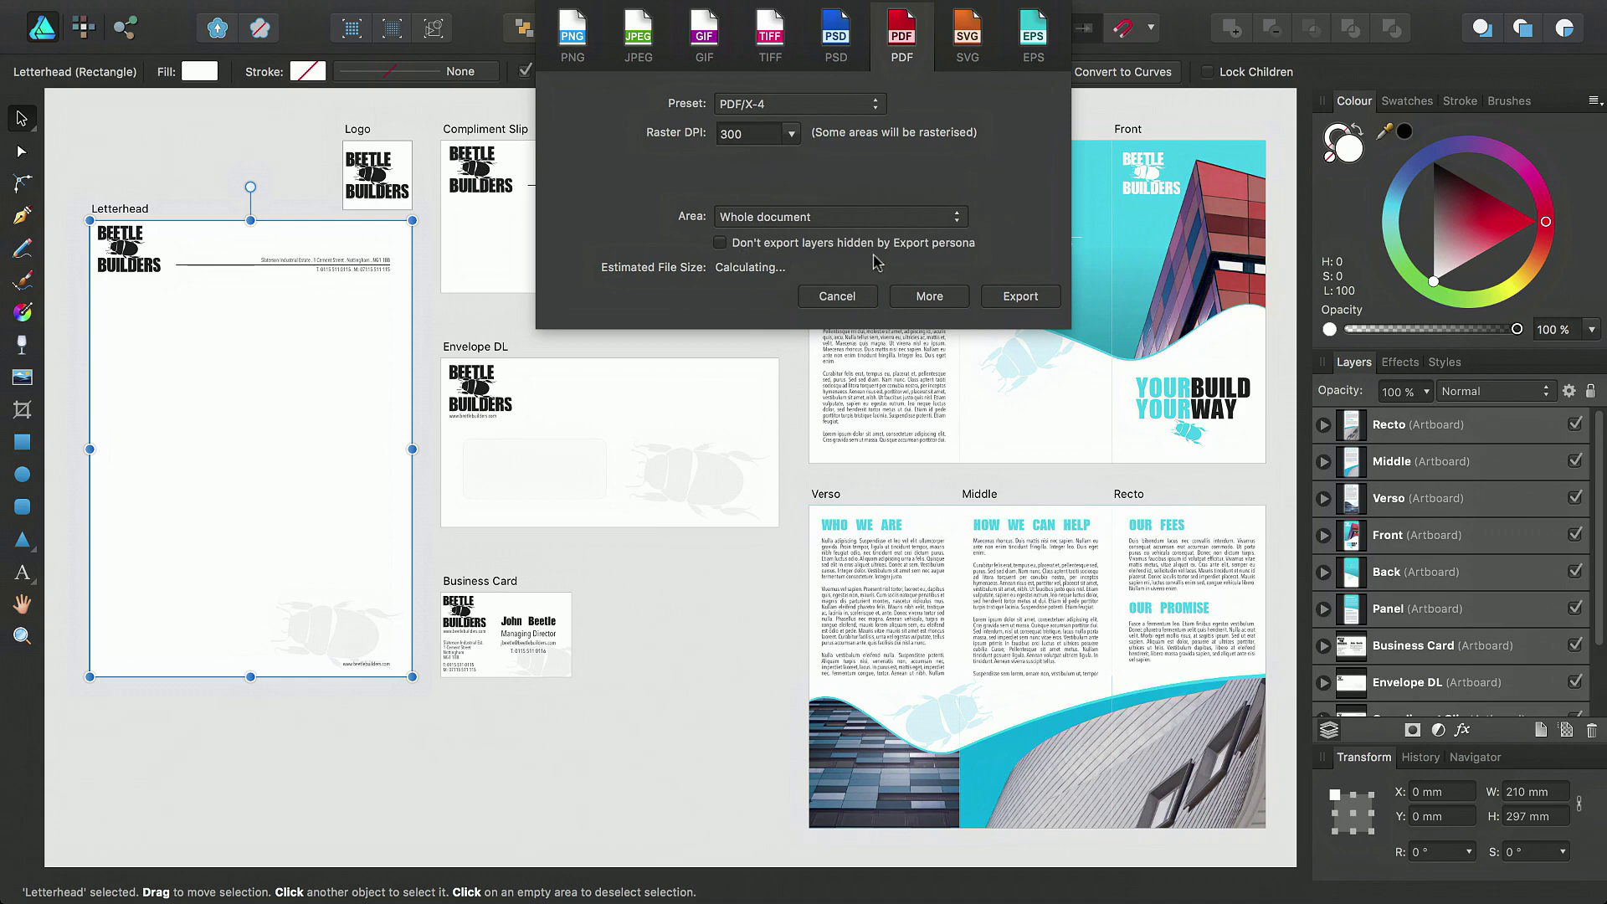
pyautogui.click(720, 245)
# Step: Export the PDF as artboards_beetlebuilders into the export folder
pyautogui.click(993, 298)
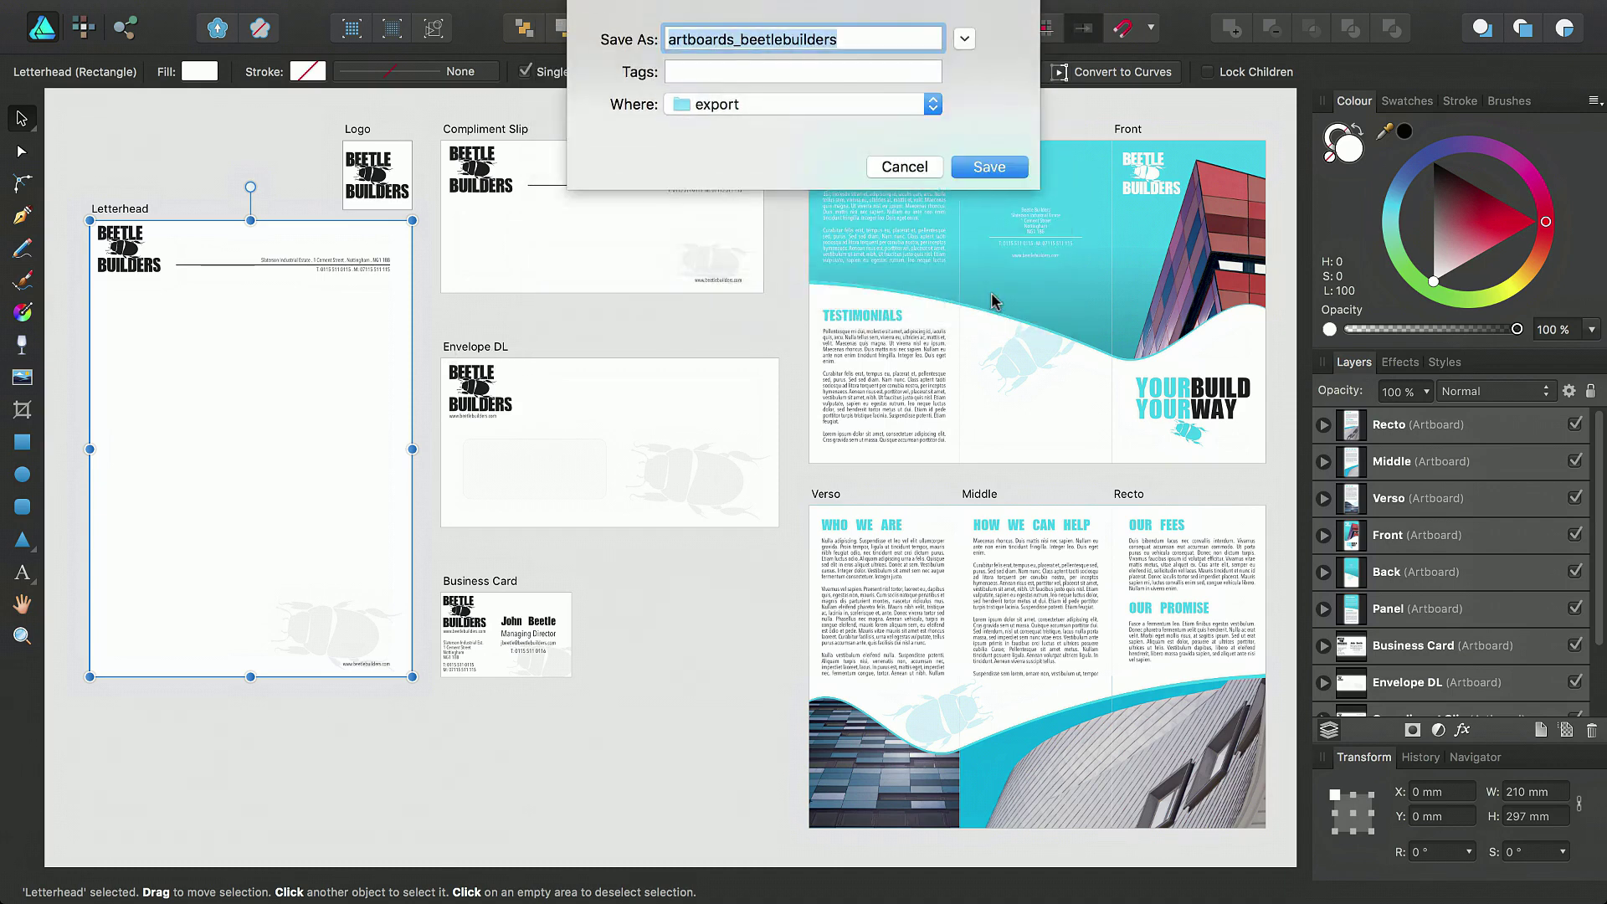
pyautogui.click(968, 170)
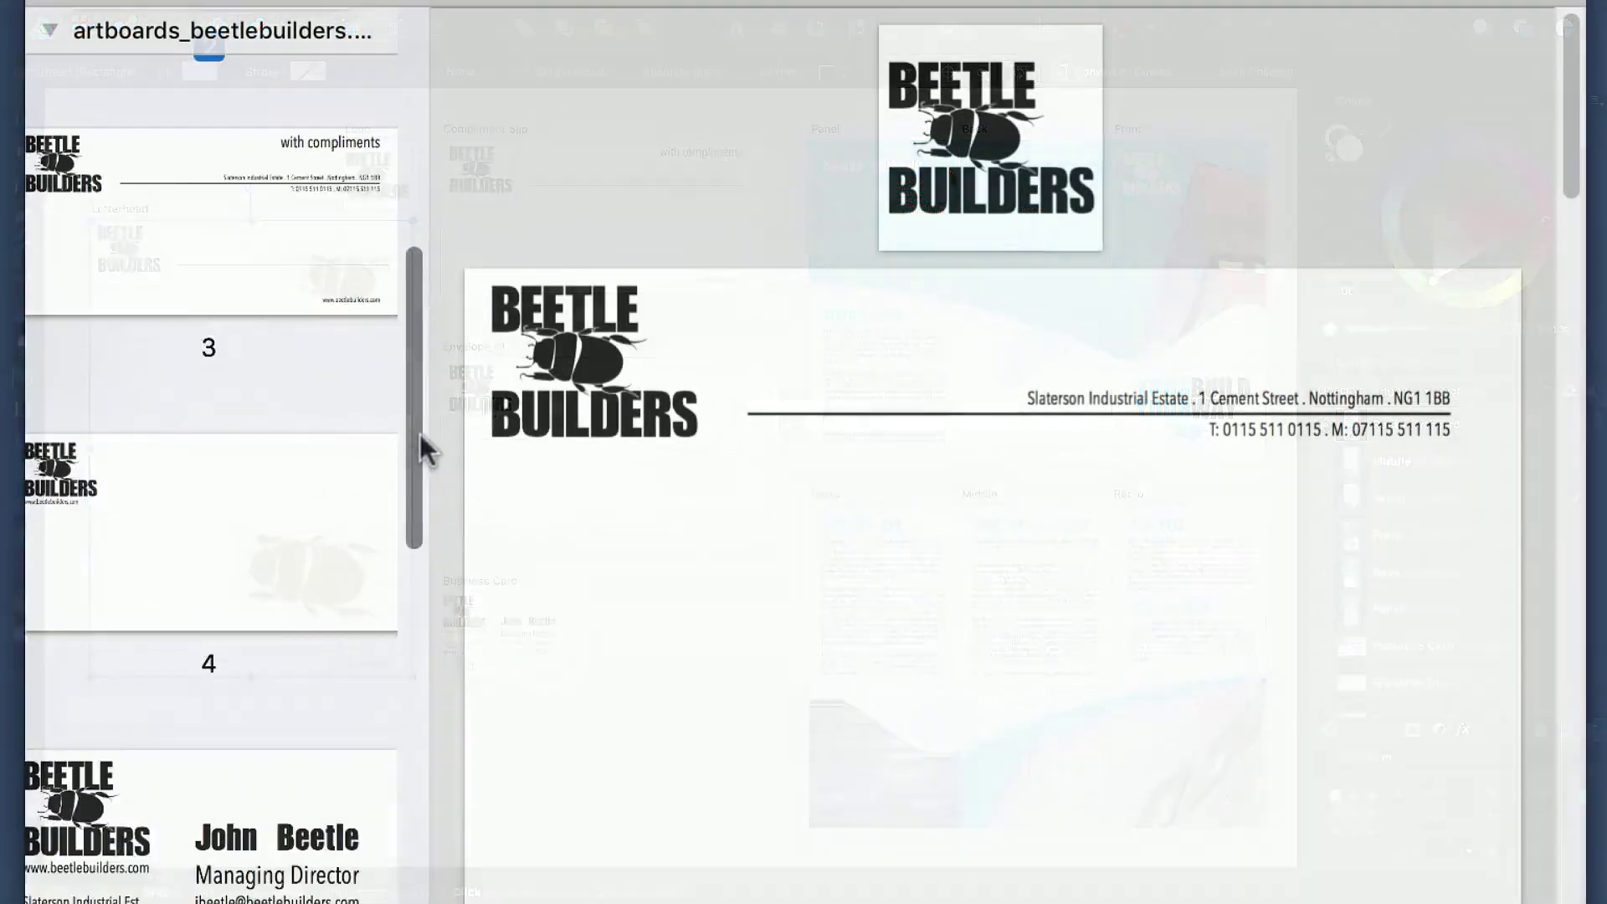
pyautogui.moveTo(419, 435); pyautogui.dragTo(437, 903)
pyautogui.scroll(-5, 209, 469)
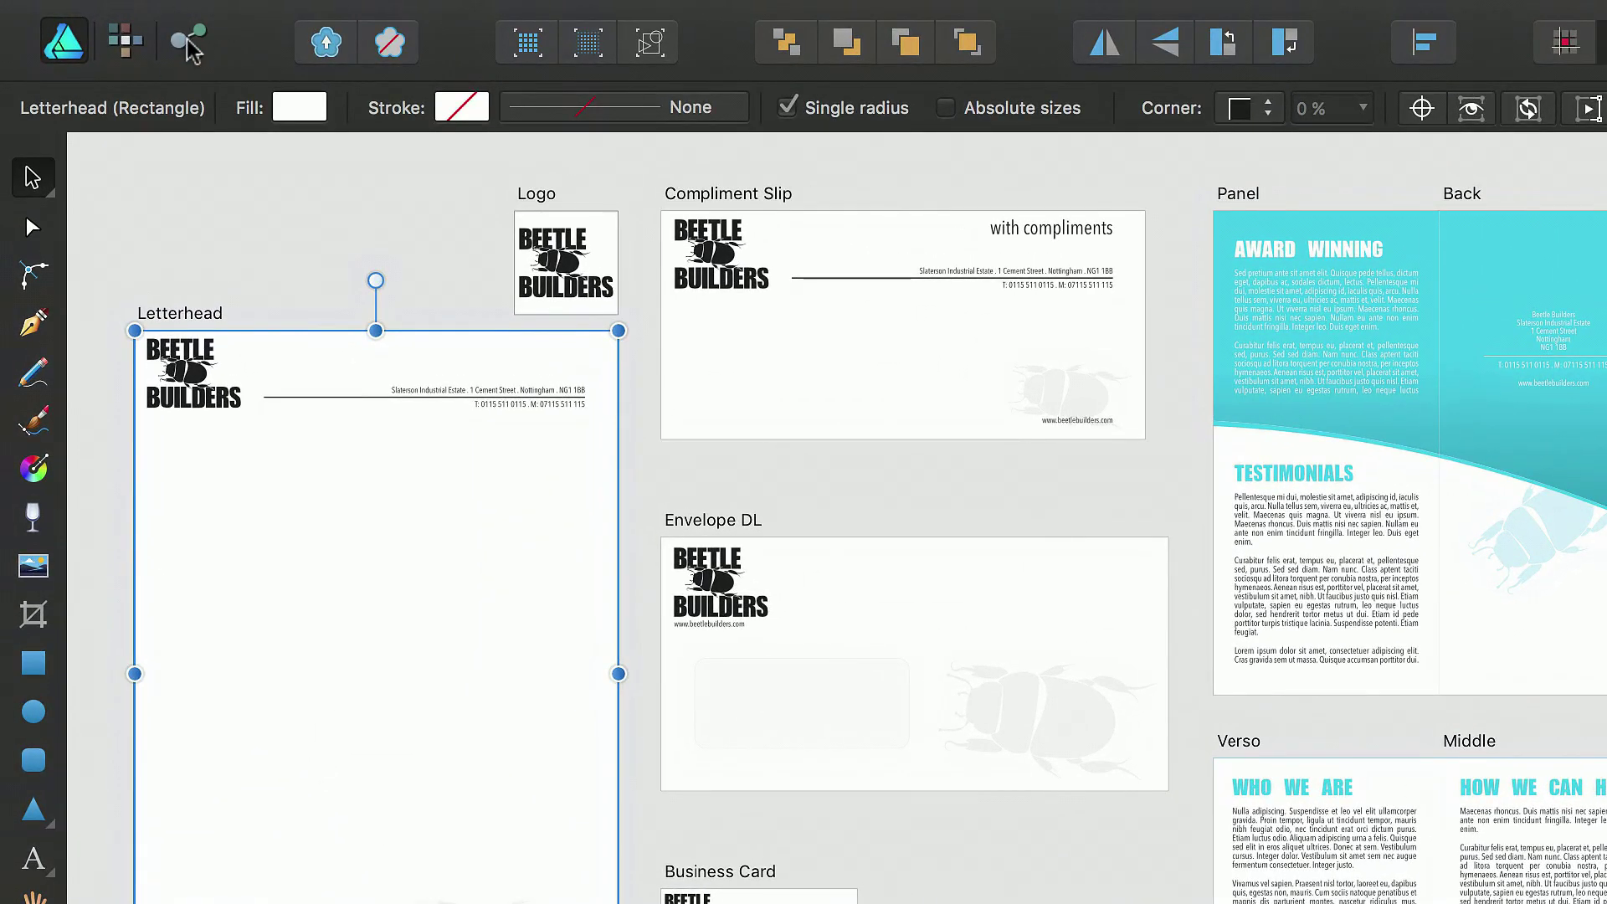
# Step: Switch to the Export persona and browse the Slices list of PNG-24 artboard slices
pyautogui.click(188, 42)
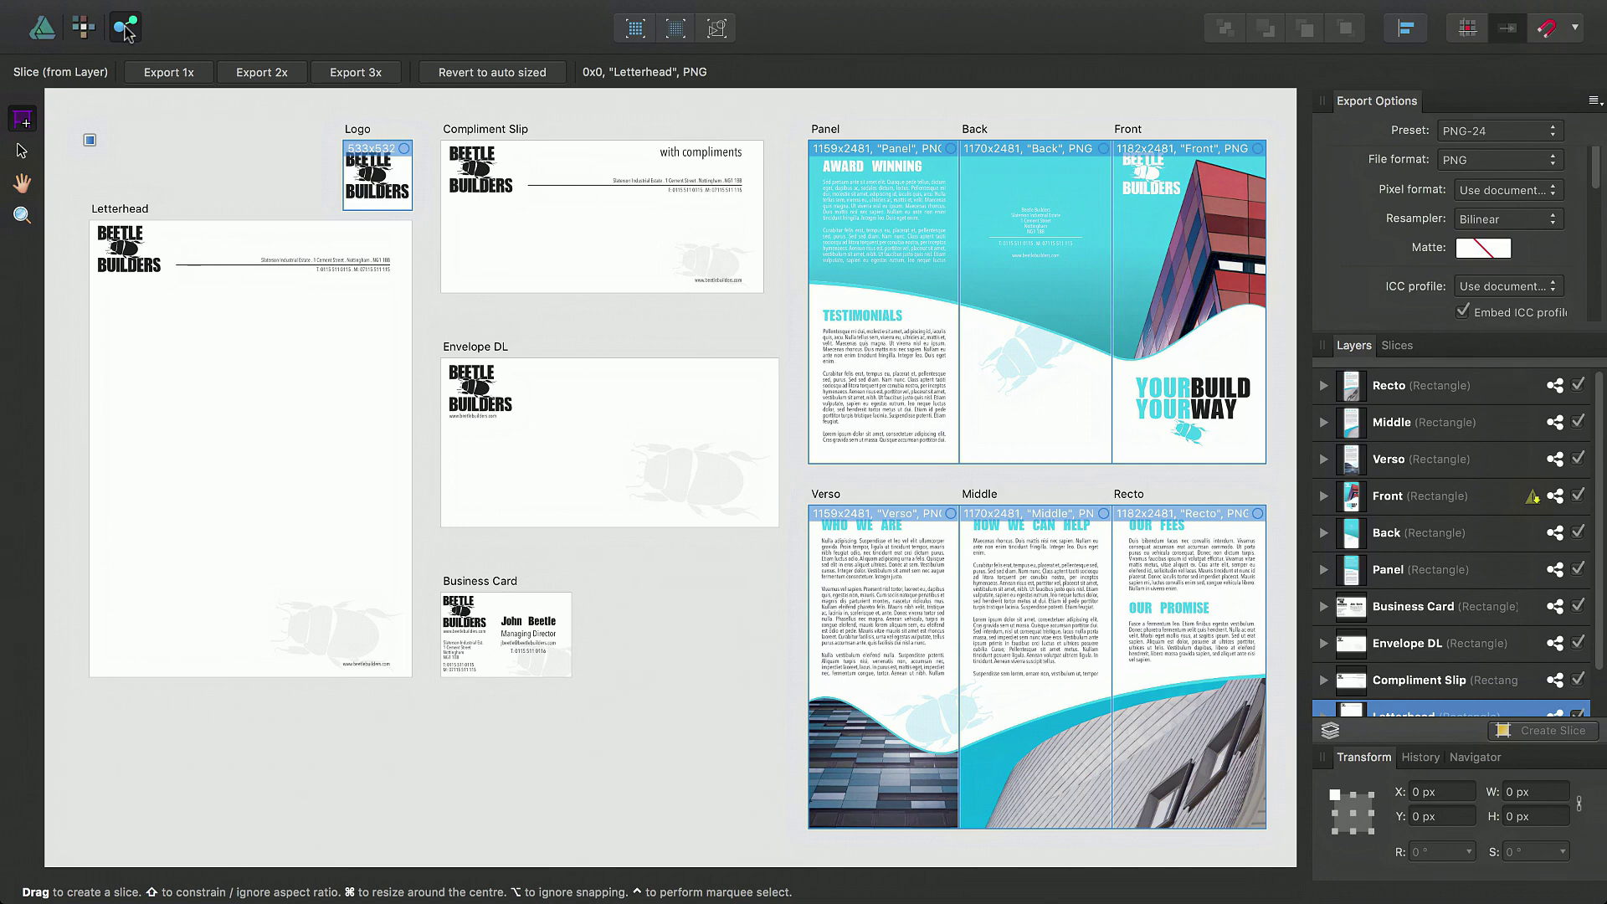
pyautogui.click(1397, 345)
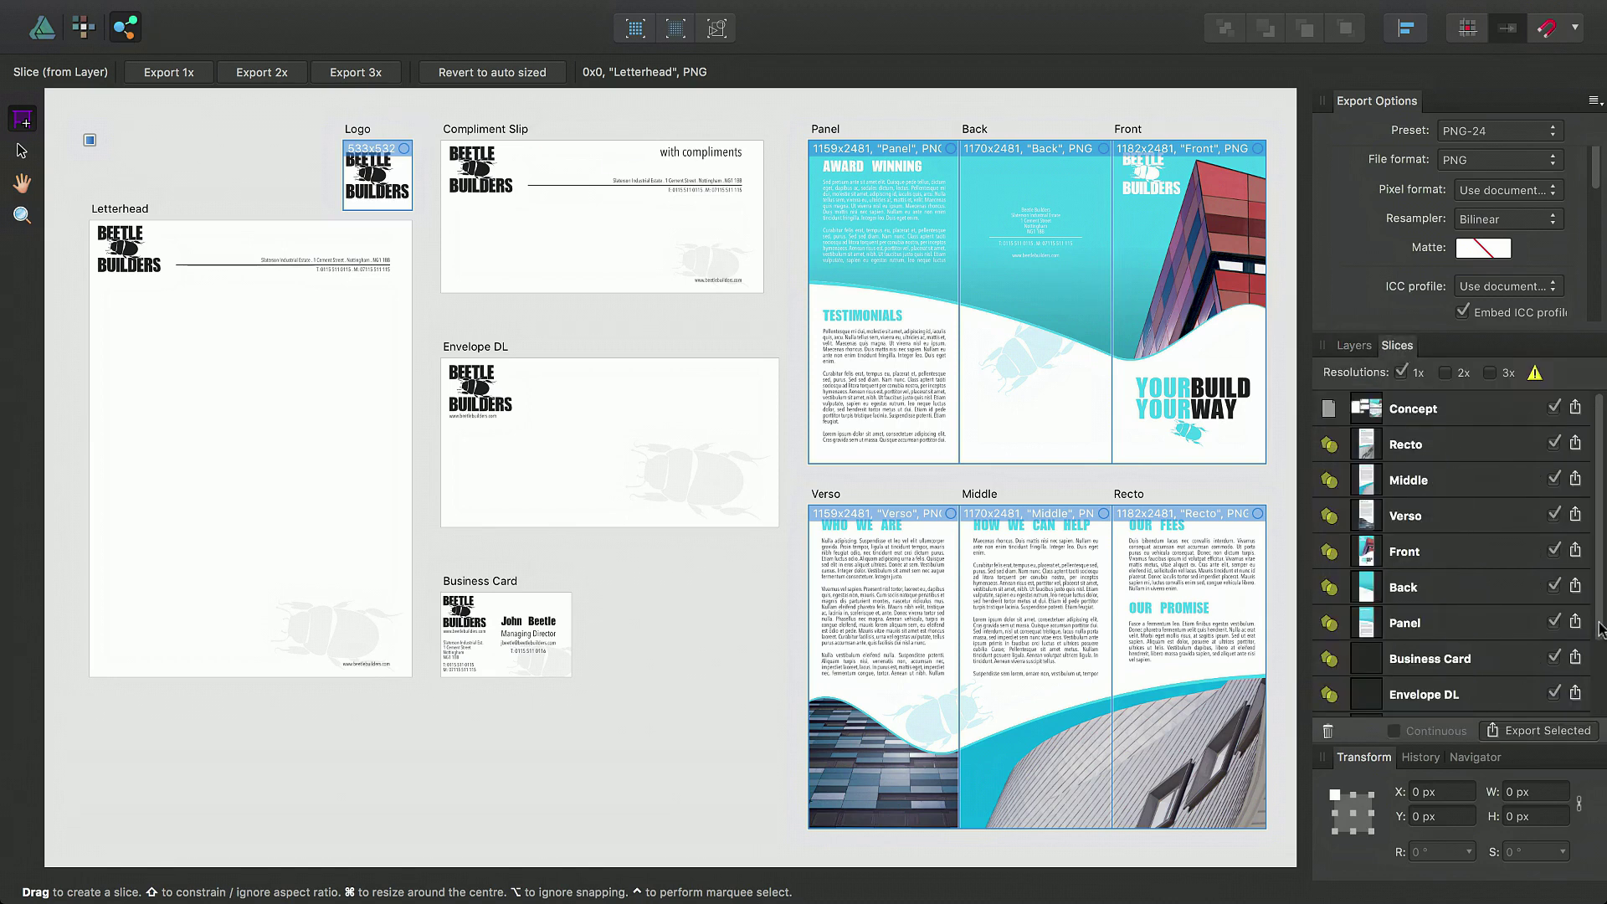
pyautogui.moveTo(1597, 635); pyautogui.dragTo(1602, 711)
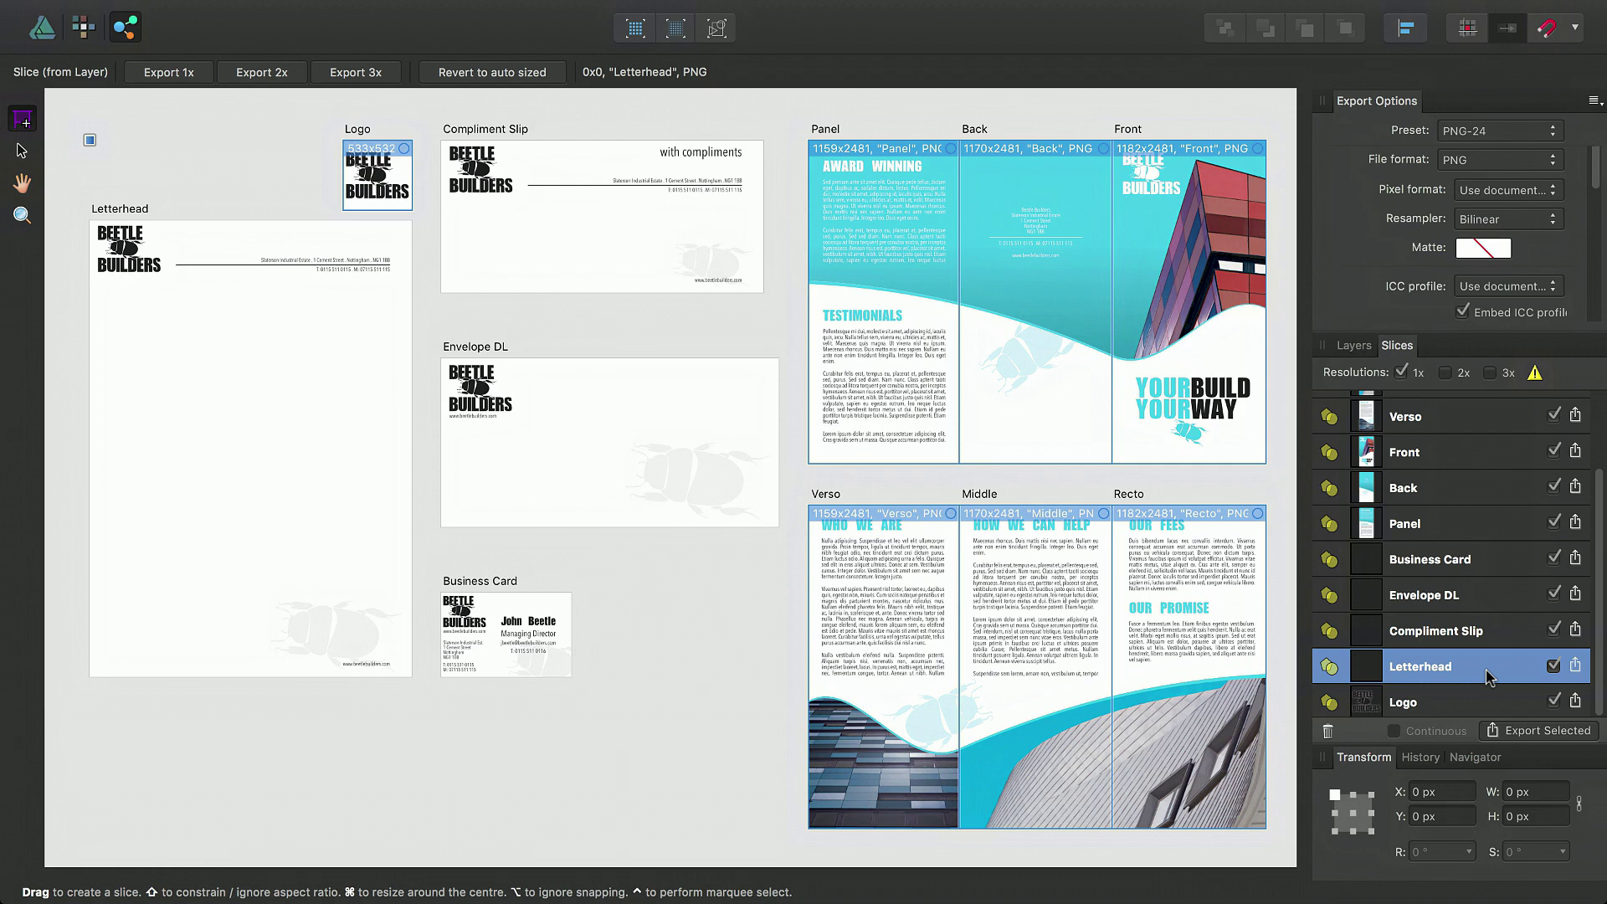
# Step: Select the Business Card through Letterhead slices and give them the PDF/X-4 preset
pyautogui.click(1496, 565)
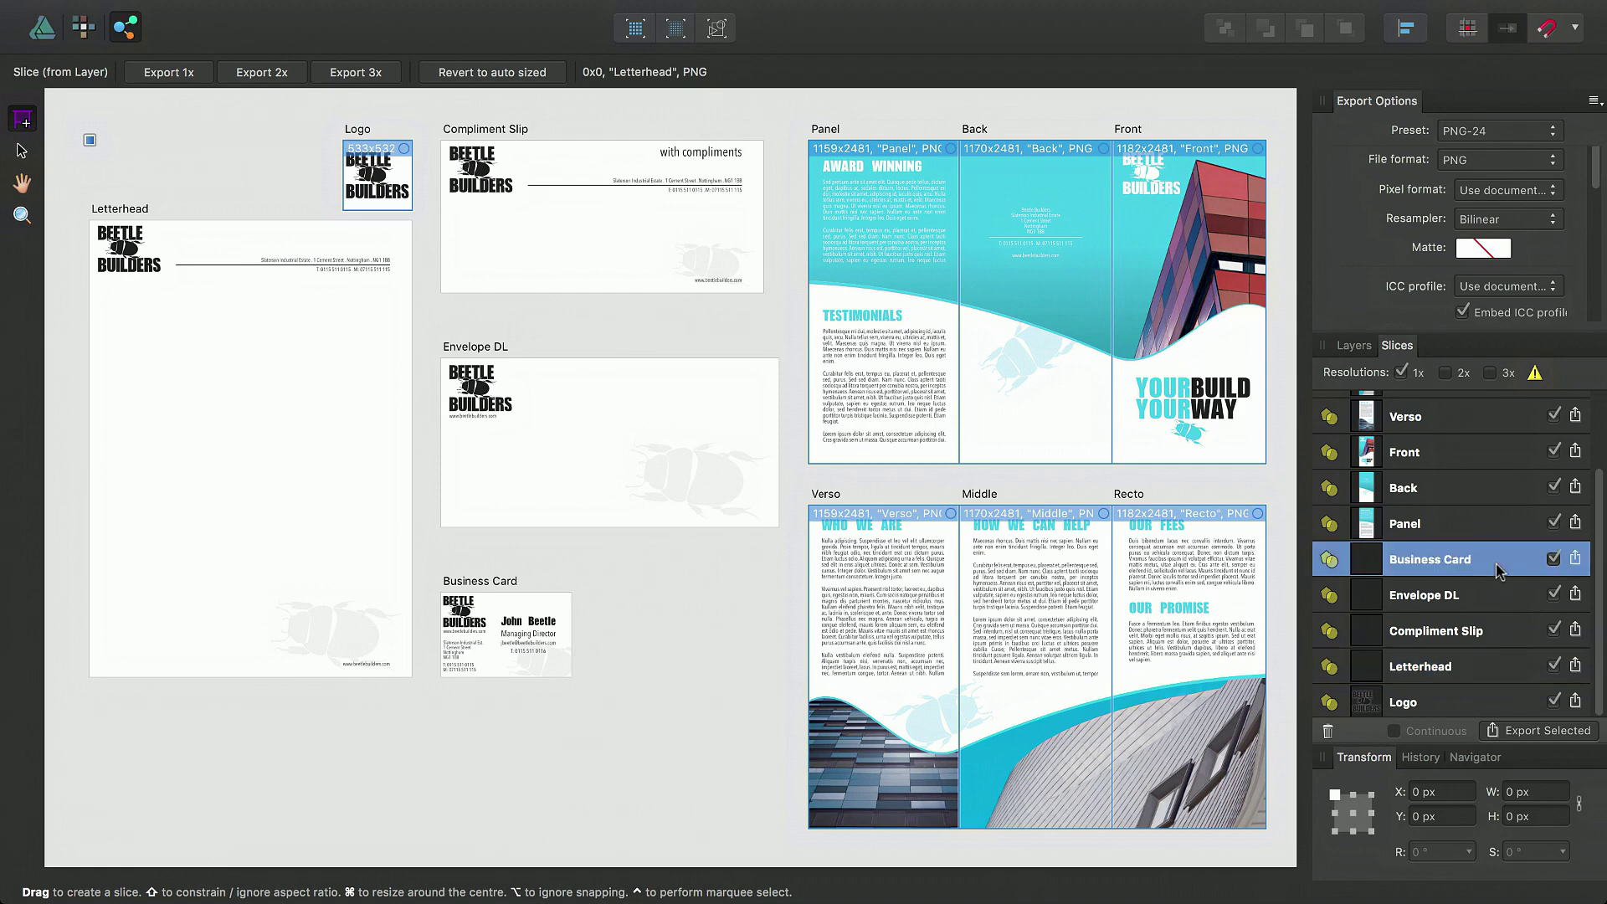
pyautogui.keyDown('shift'); pyautogui.click(1489, 668); pyautogui.keyUp('shift')
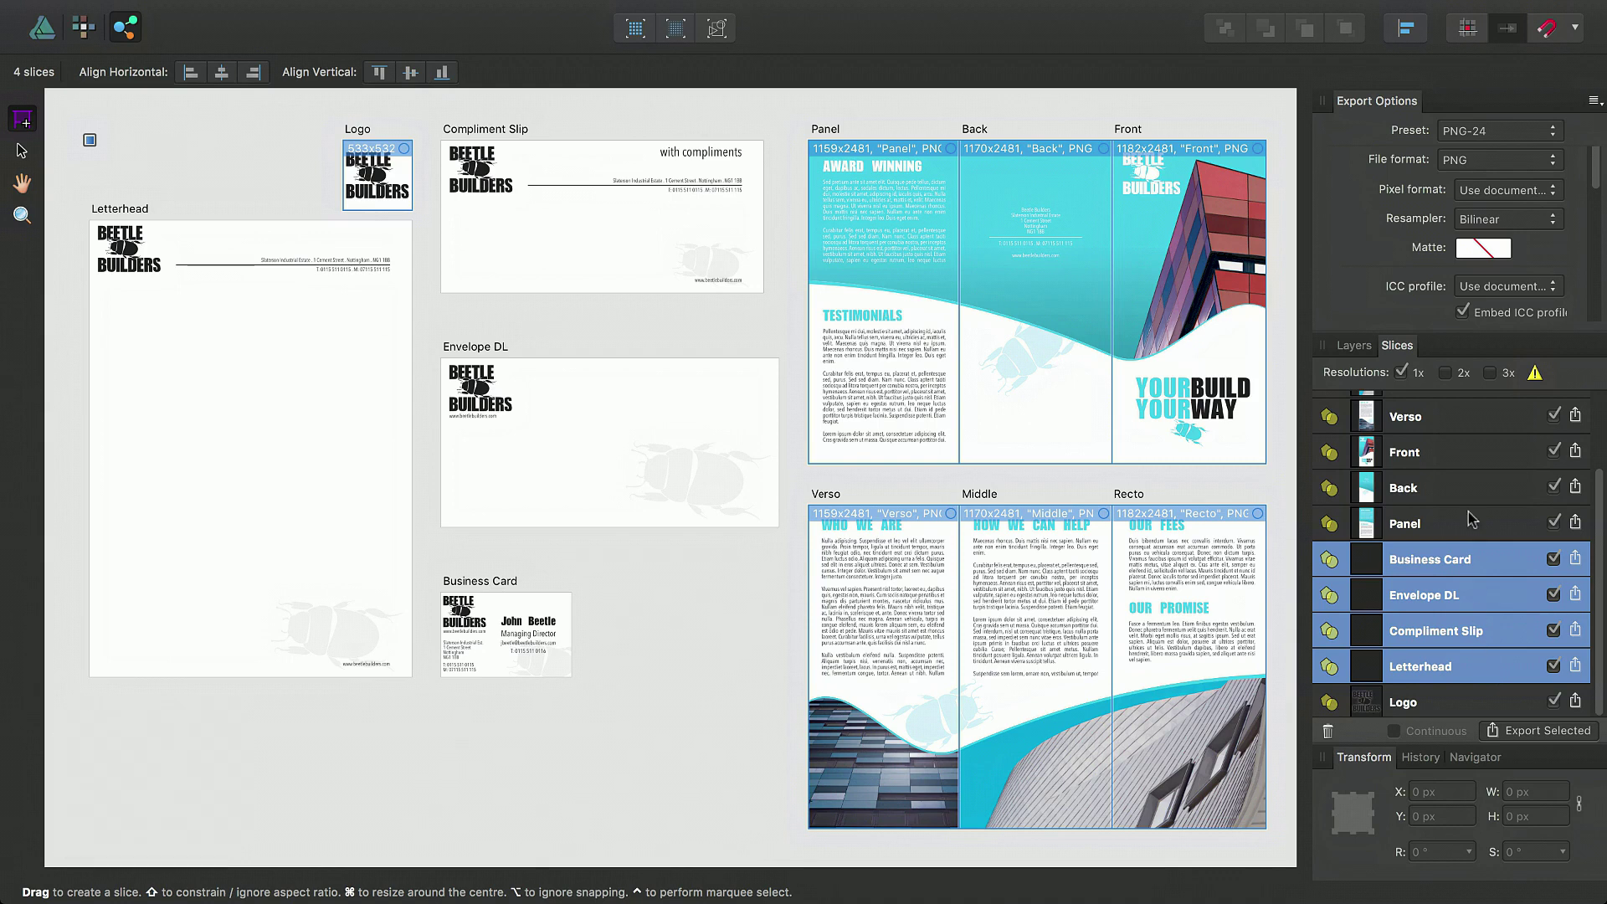
pyautogui.click(1481, 133)
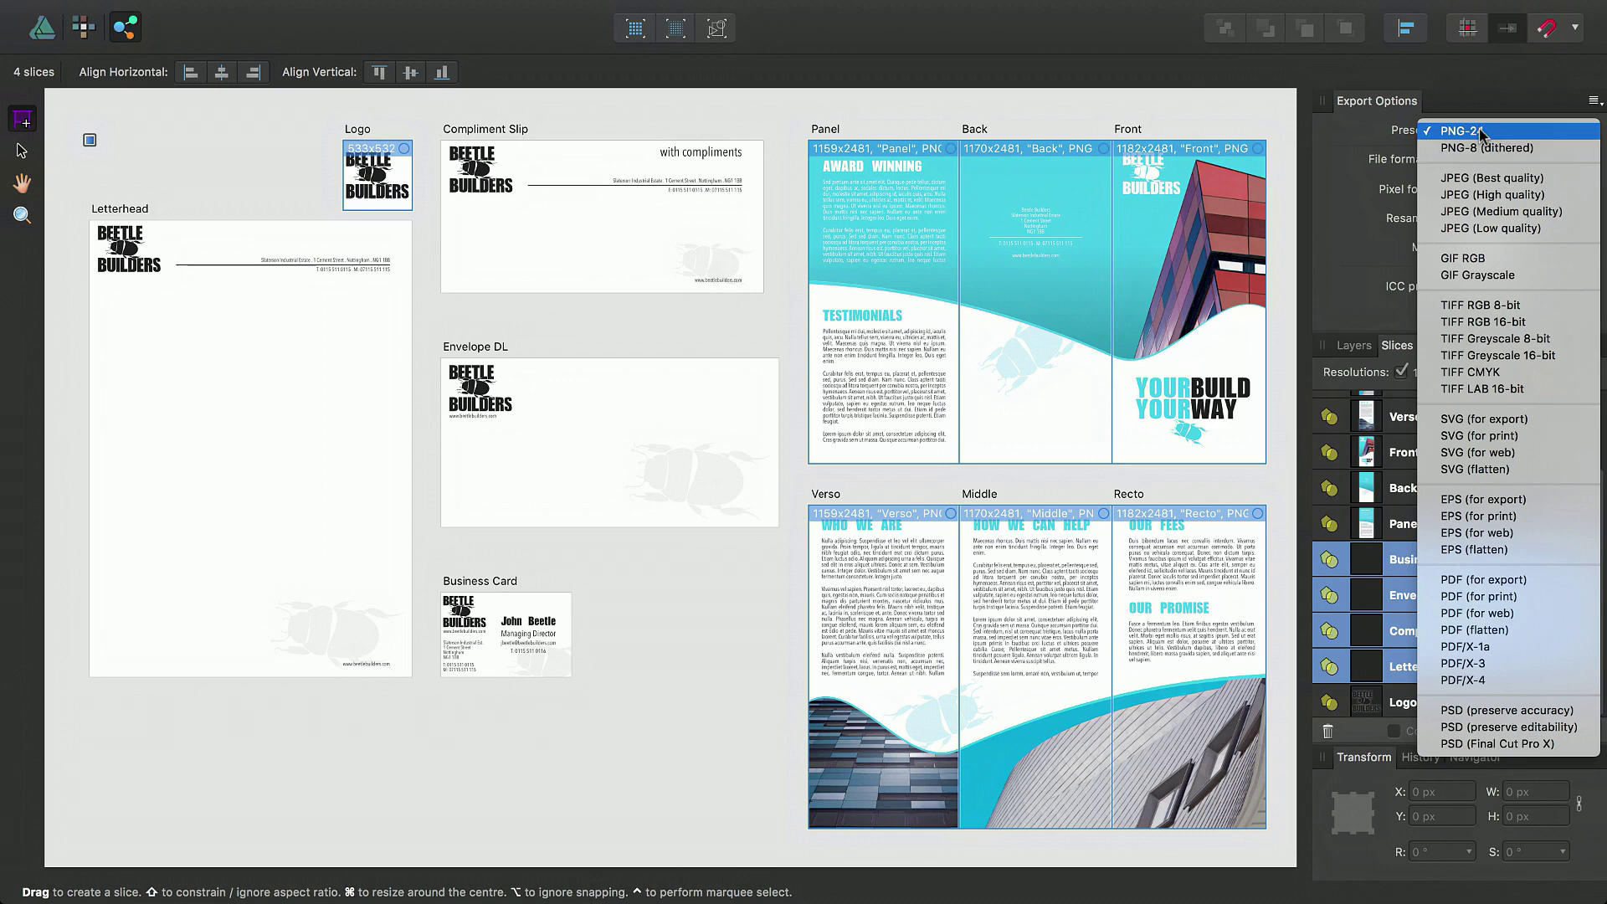
pyautogui.click(1521, 678)
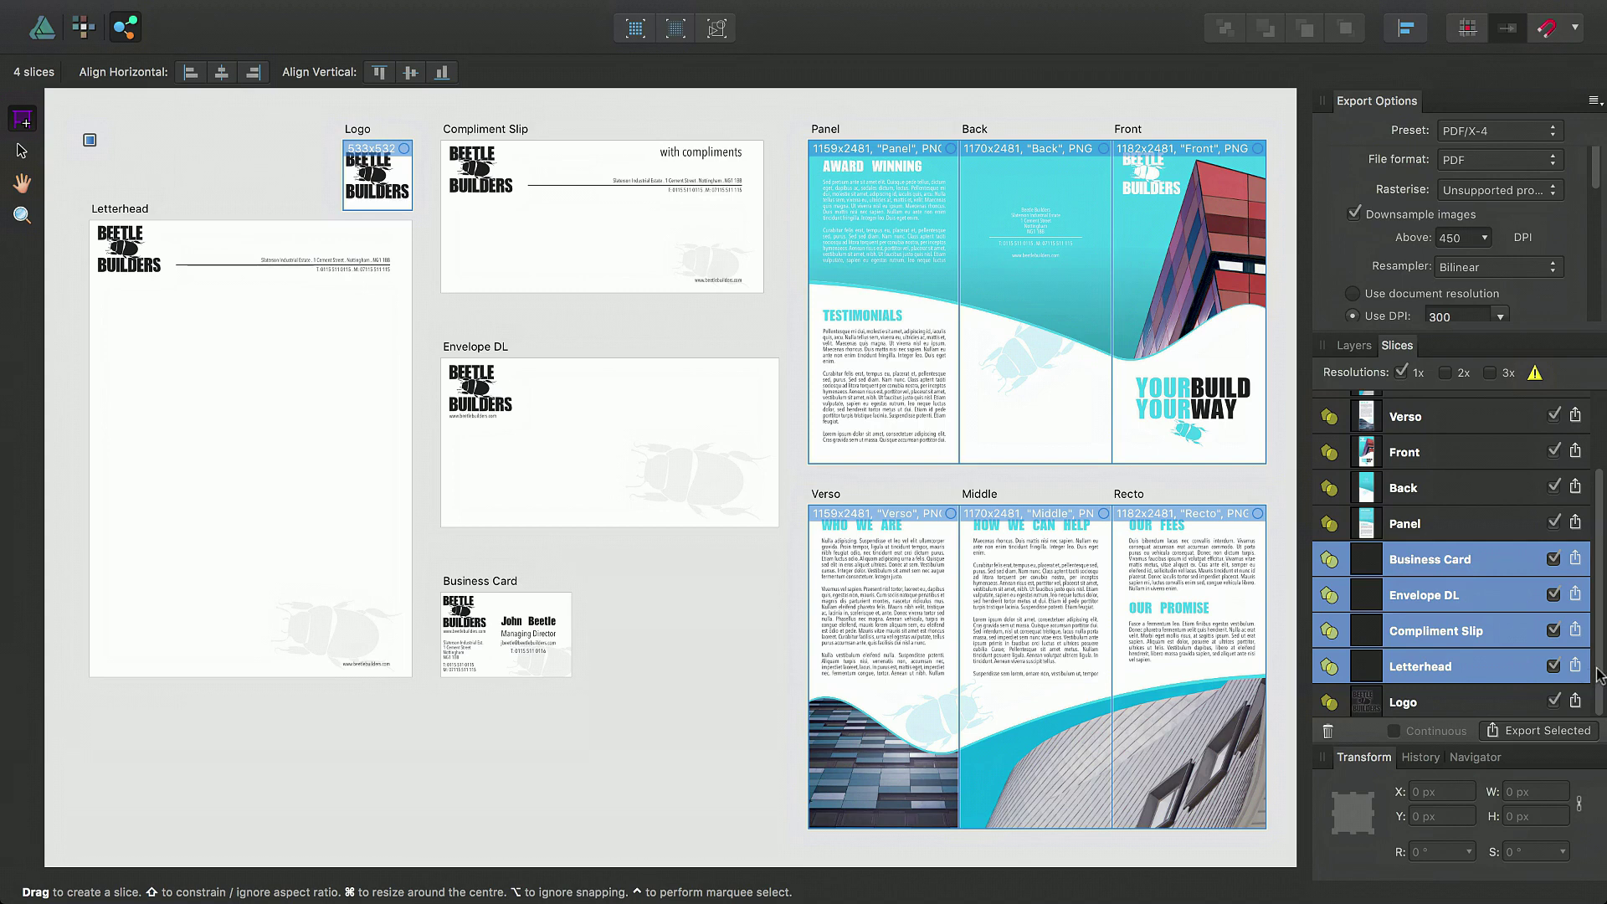
# Step: Select the Concept and Logo slices and switch them to the JPEG (Best quality) preset
pyautogui.scroll(3, 1597, 678)
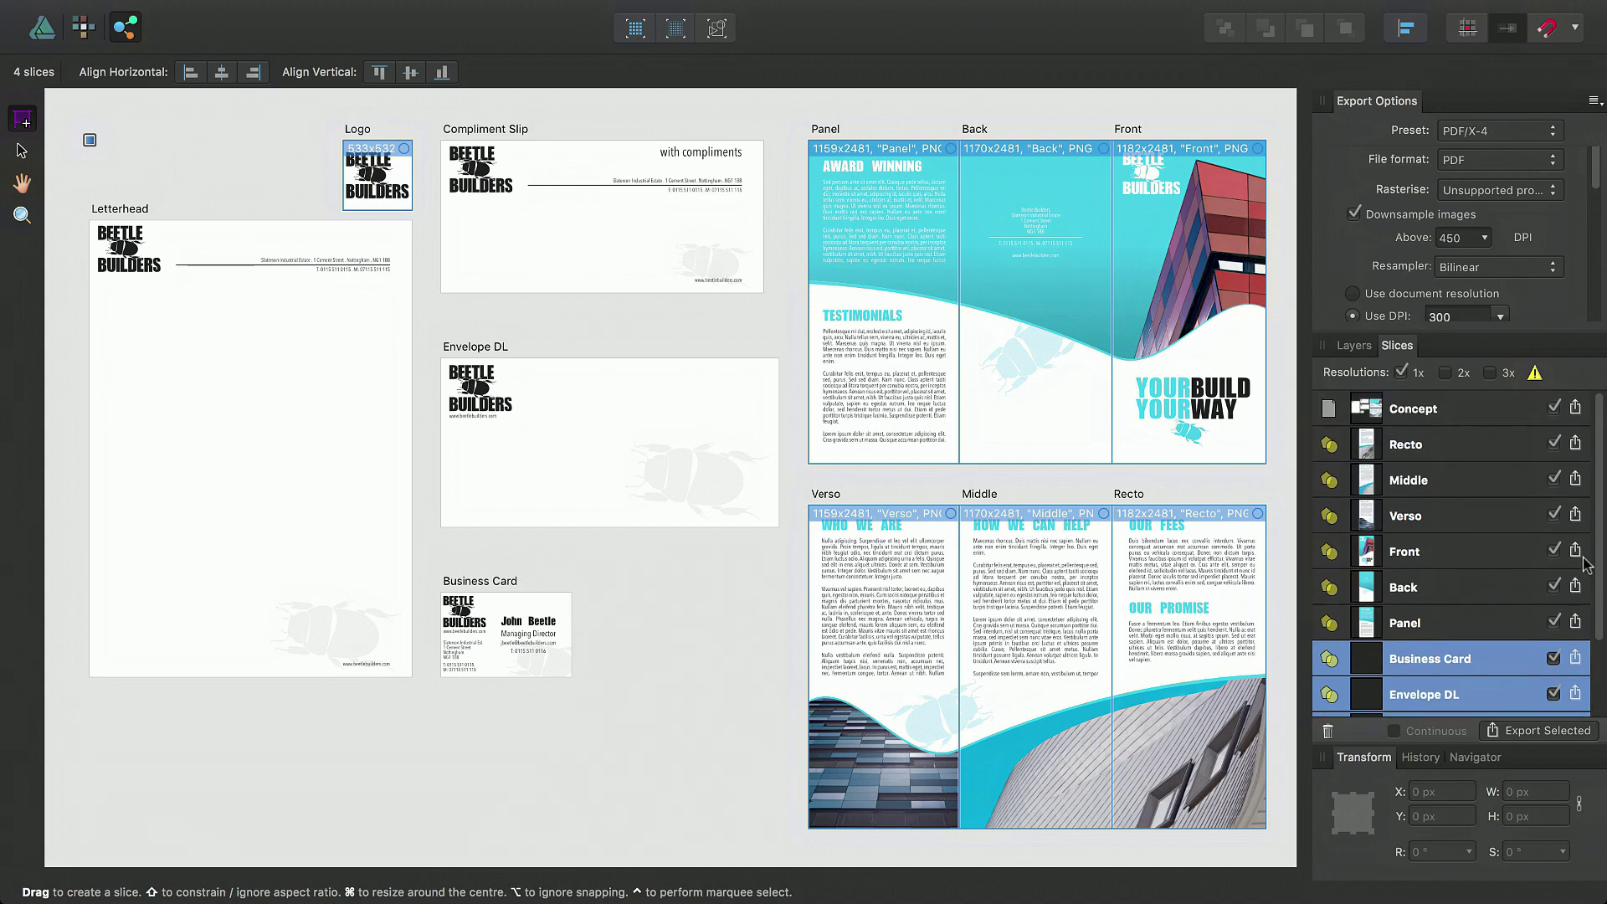
pyautogui.click(1449, 414)
pyautogui.moveTo(1599, 450); pyautogui.dragTo(1605, 544)
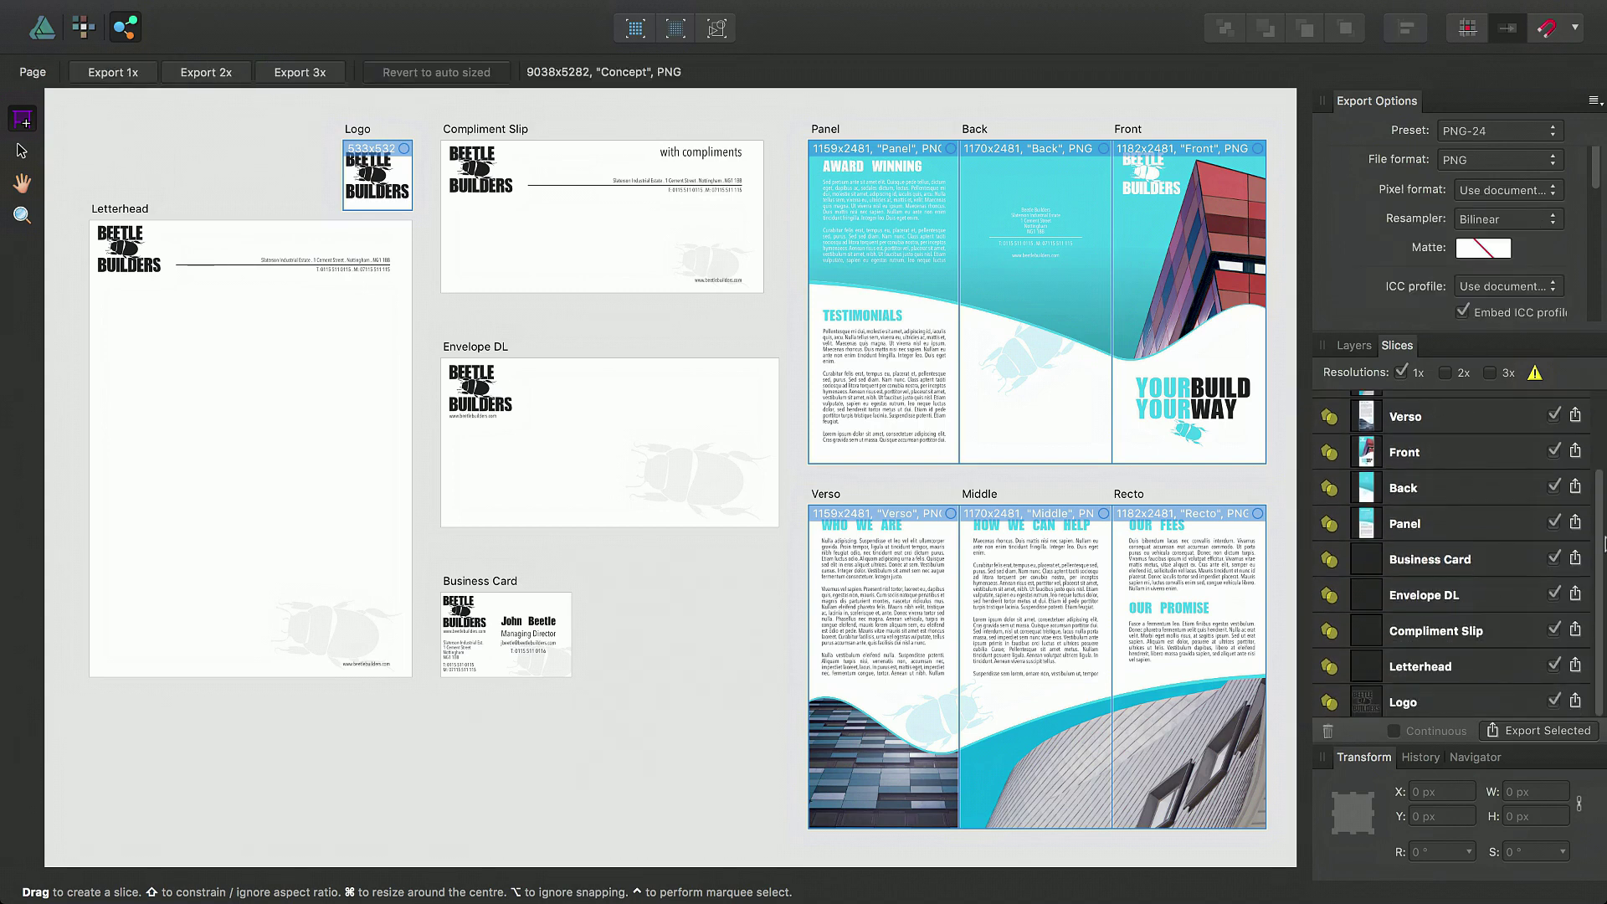
pyautogui.keyDown('super'); pyautogui.click(1450, 701); pyautogui.keyUp('super')
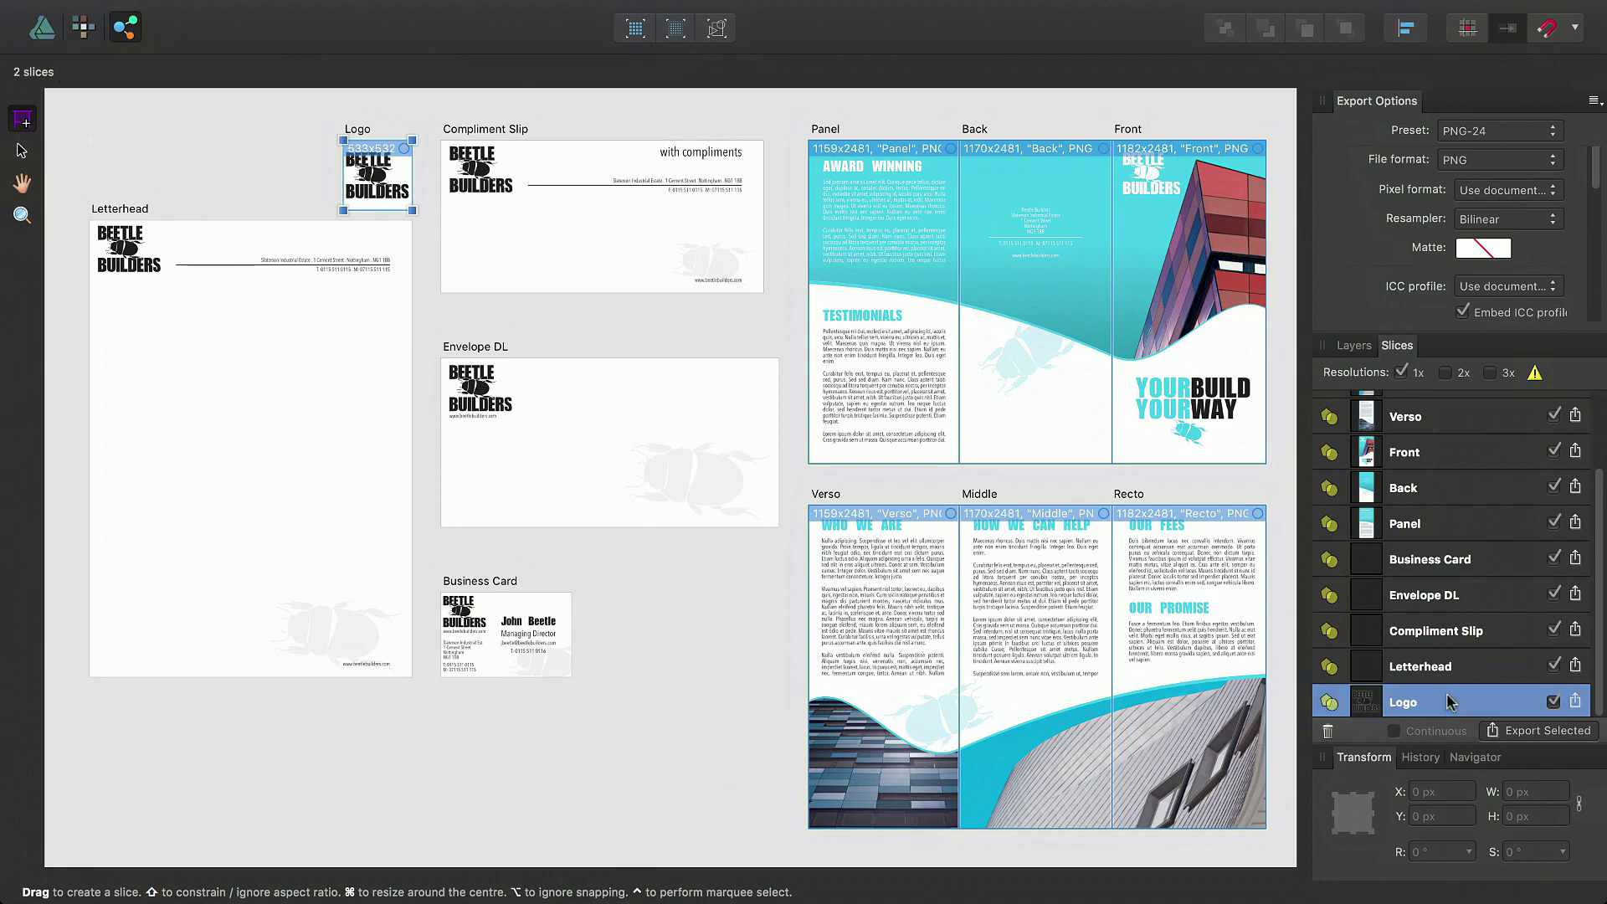
pyautogui.press('super')
pyautogui.click(1497, 133)
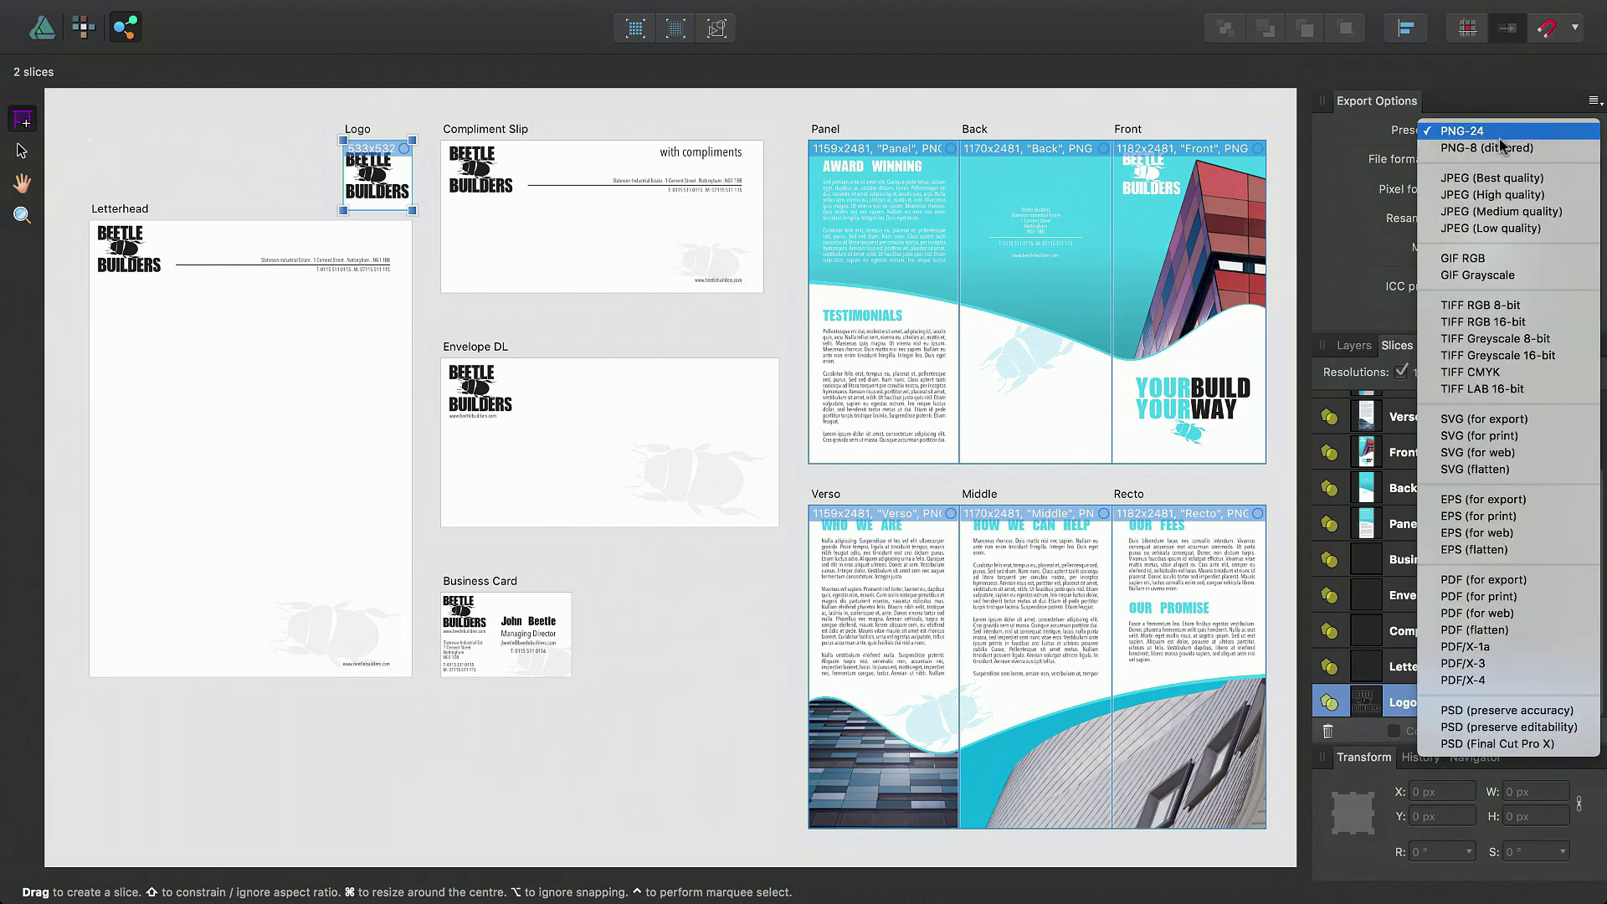
pyautogui.click(1508, 178)
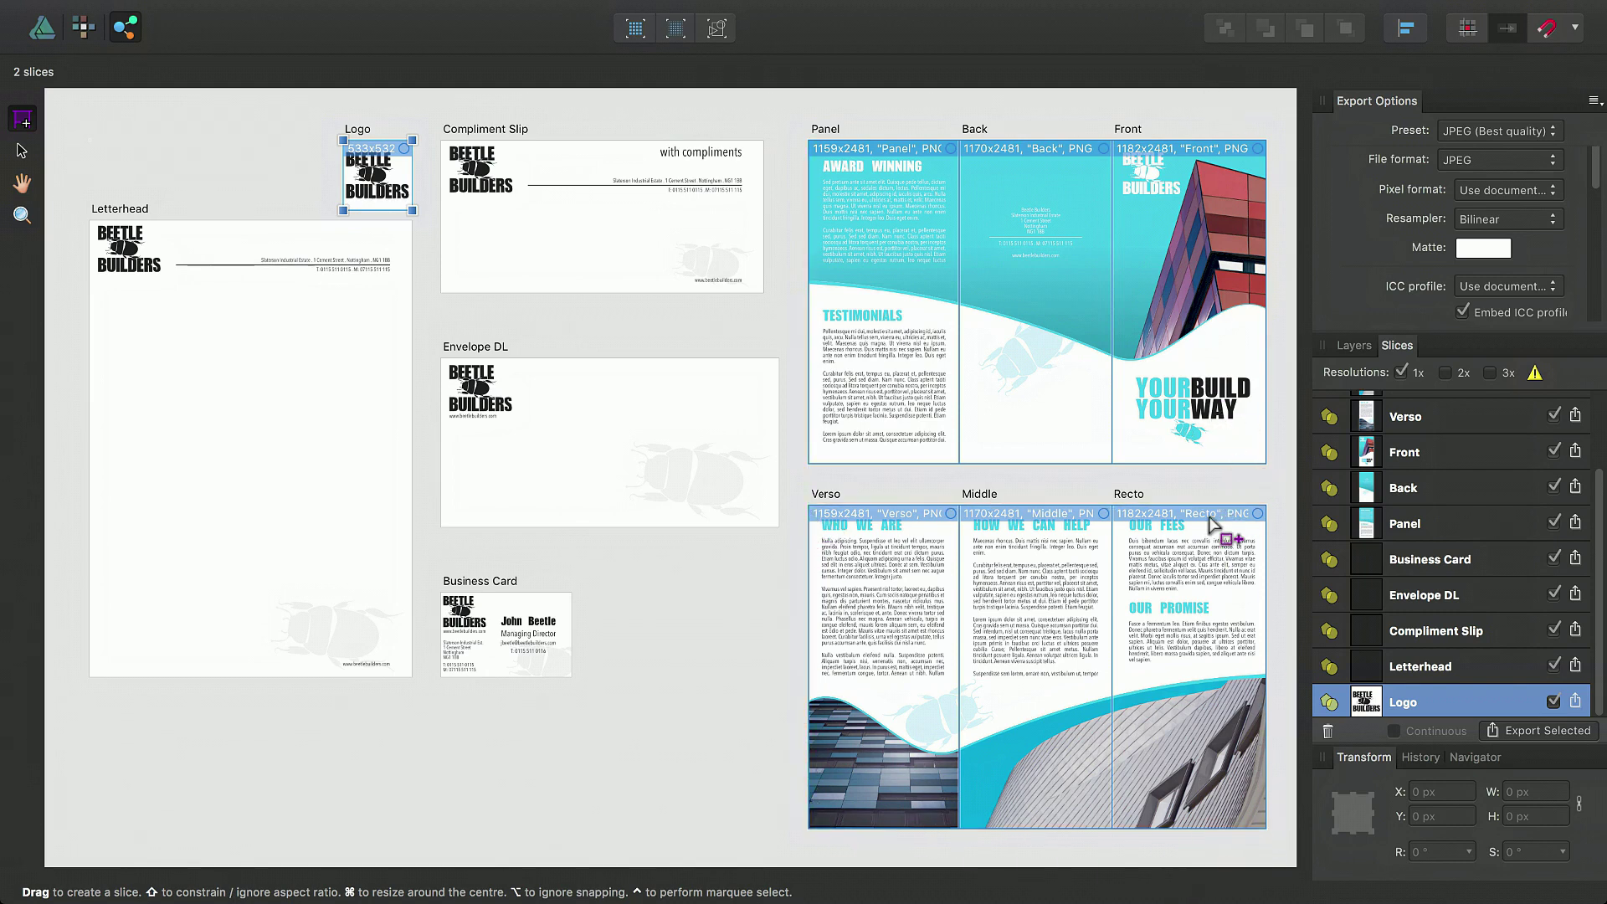
# Step: In the Designer persona, group the Recto, Middle and Verso artboards as Leaflet Internal
pyautogui.click(41, 30)
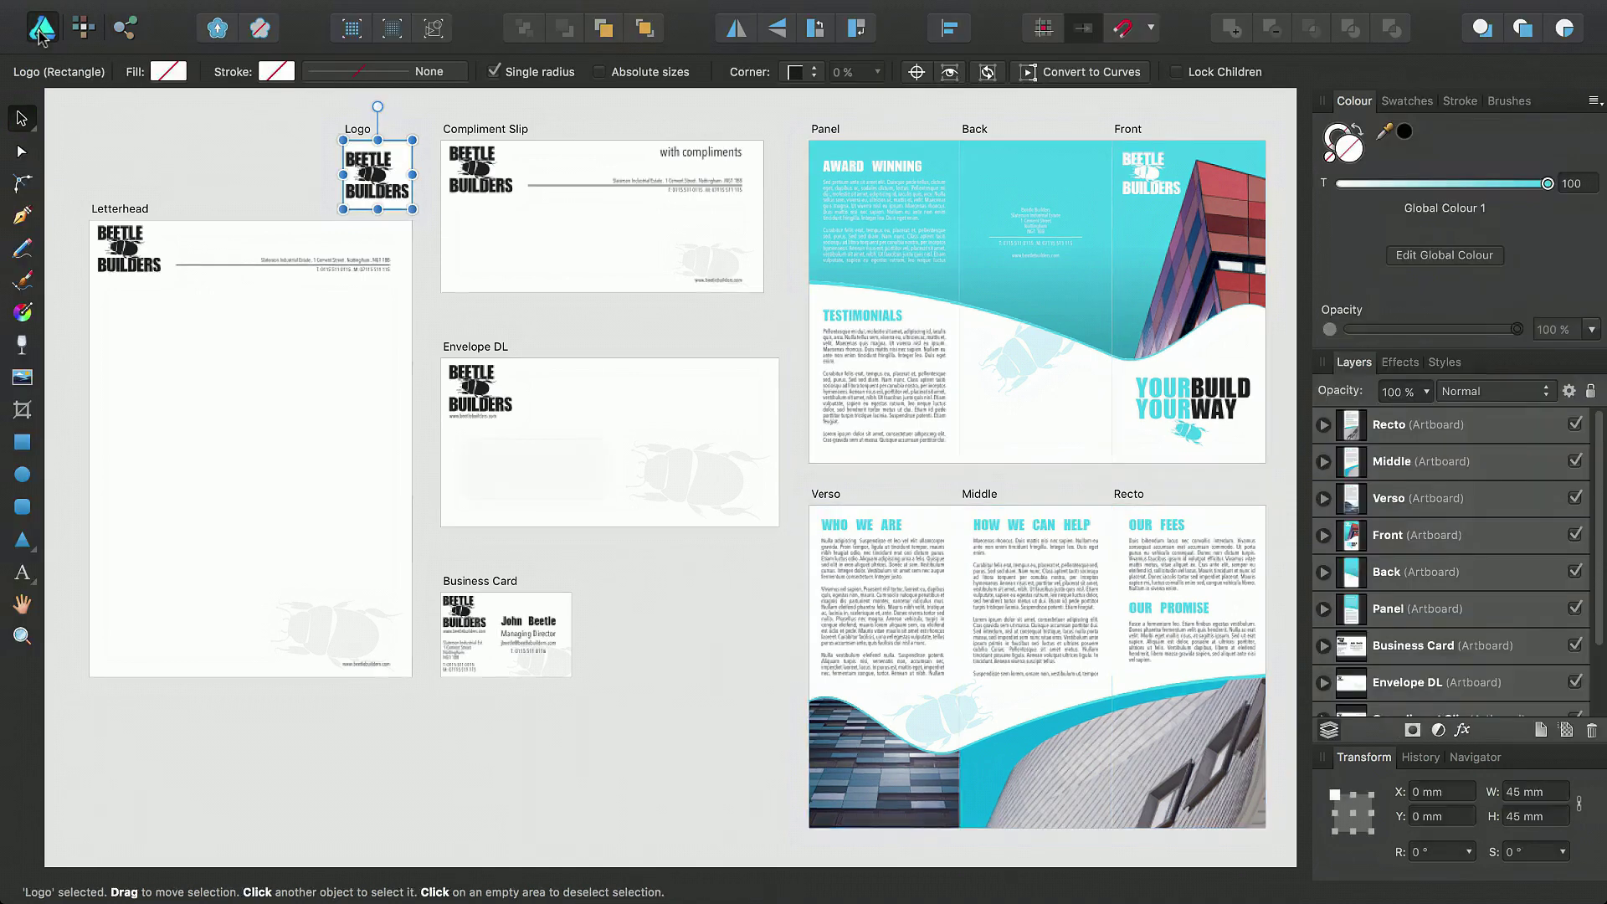
pyautogui.click(1411, 431)
pyautogui.keyDown('shift'); pyautogui.click(1412, 498); pyautogui.keyUp('shift')
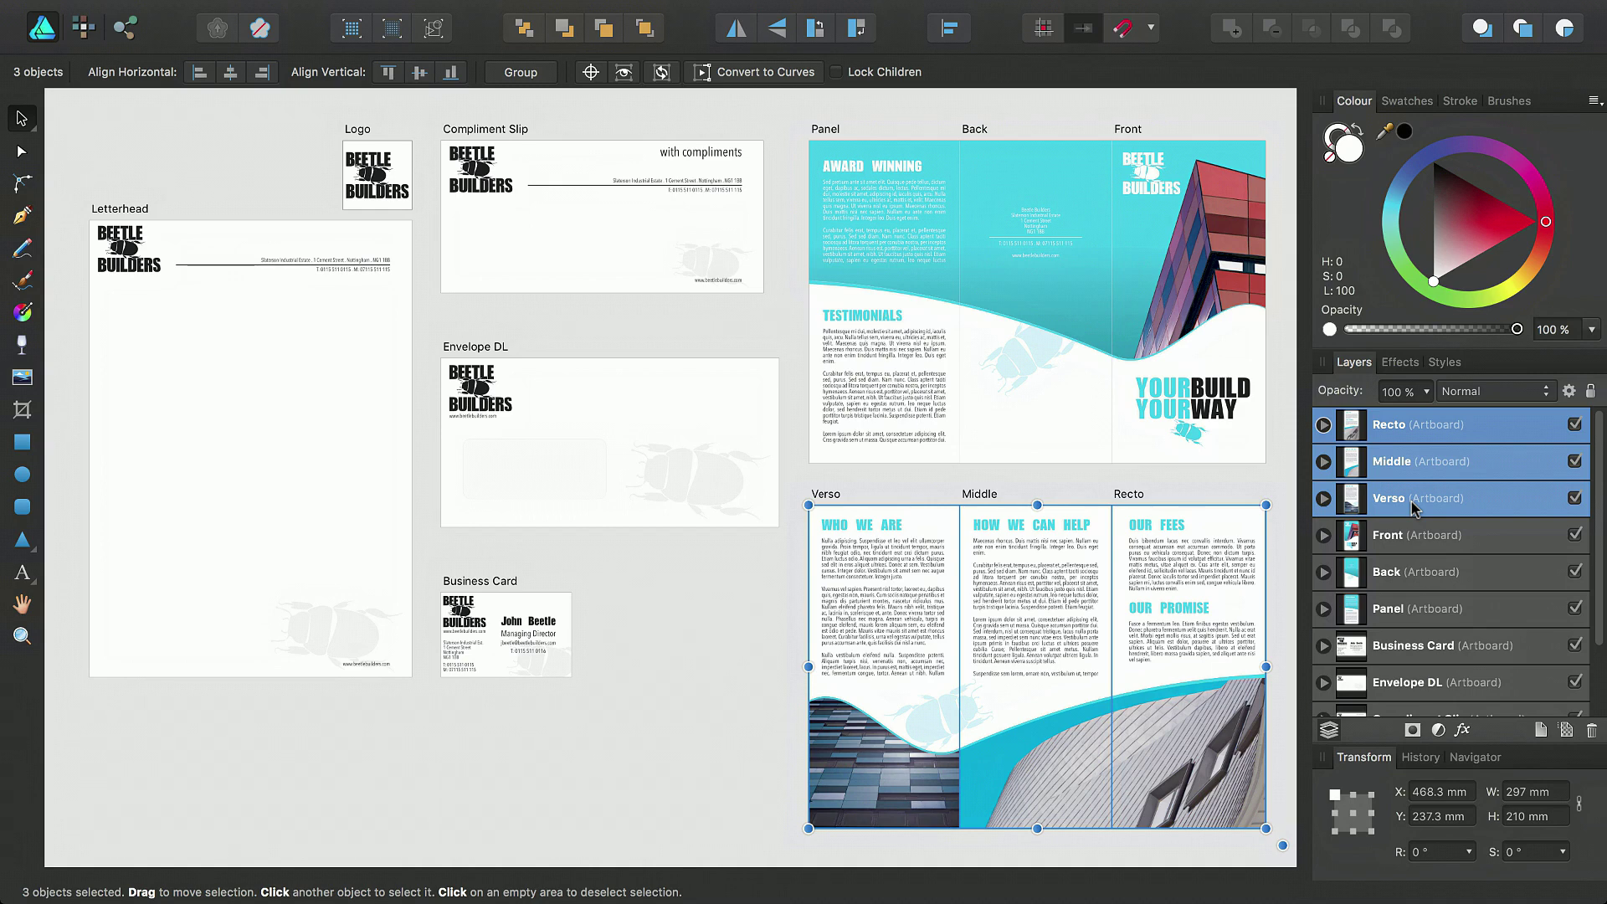
pyautogui.press('super+g')
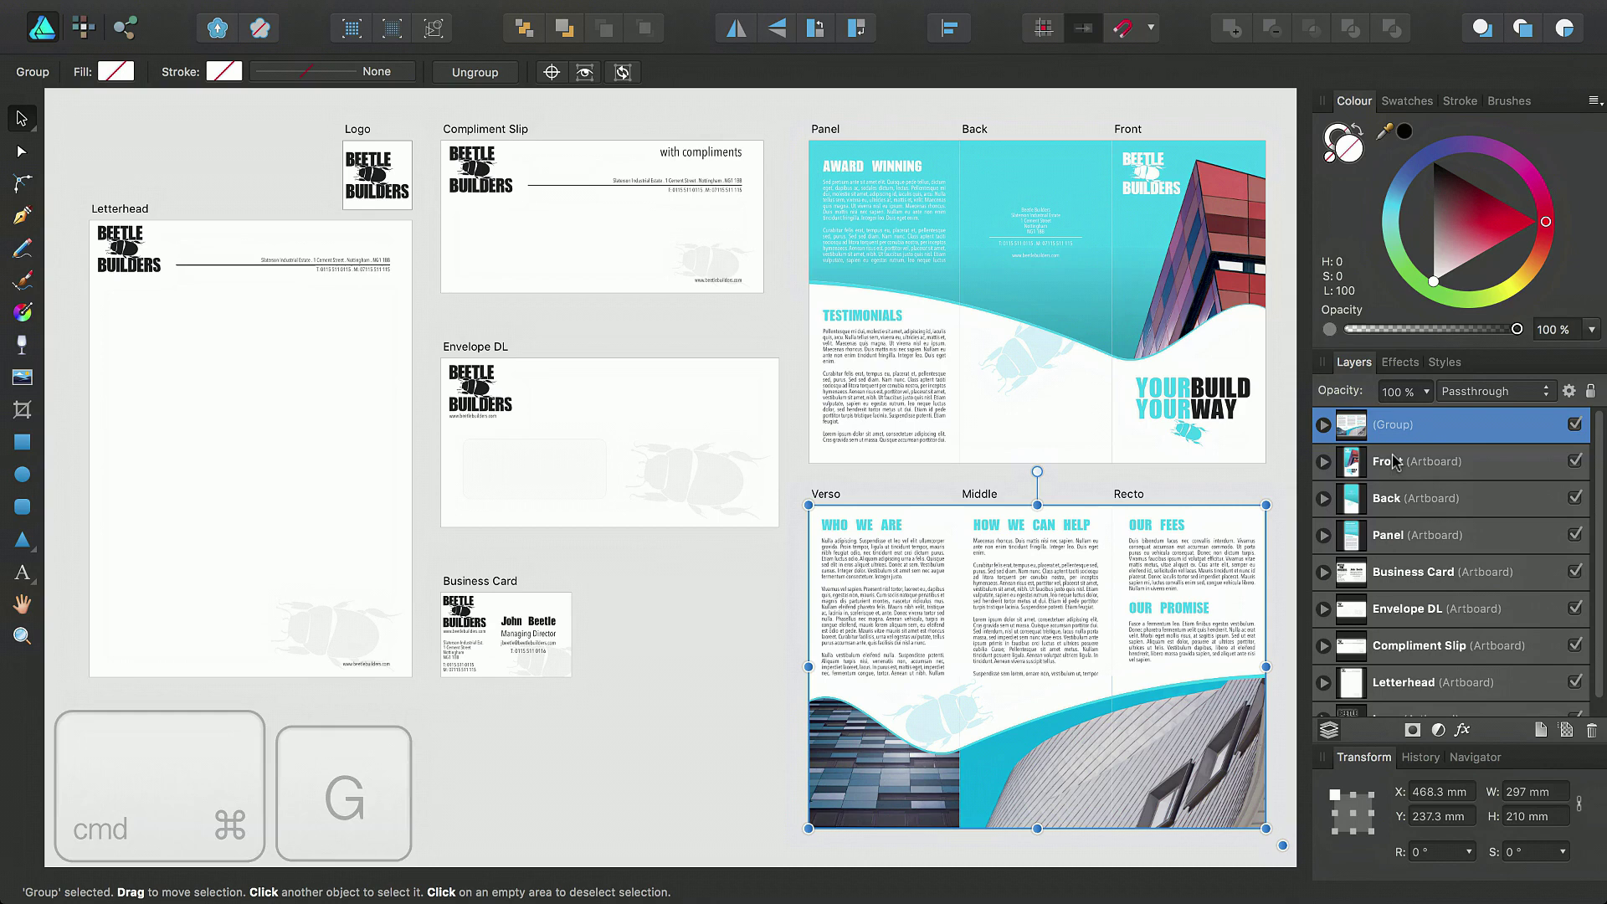
pyautogui.doubleClick(1393, 425)
pyautogui.write('Leafle')
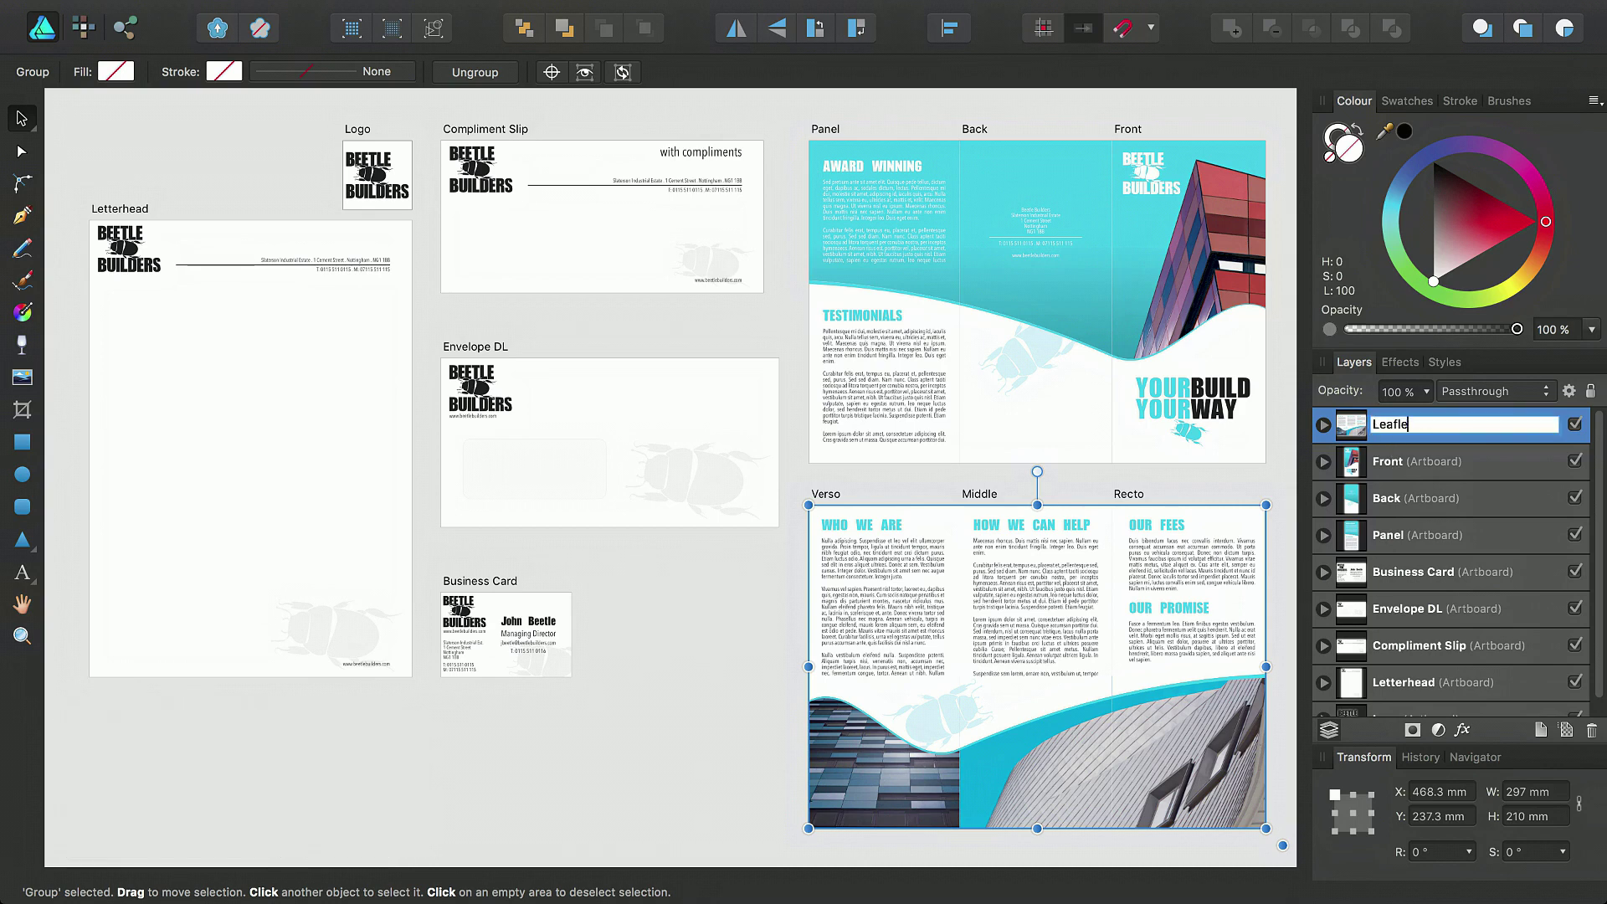
pyautogui.write('t Internal')
pyautogui.press('Return')
# Step: Group the Front, Back and Panel artboards and name the group Leaflet External
pyautogui.click(1412, 461)
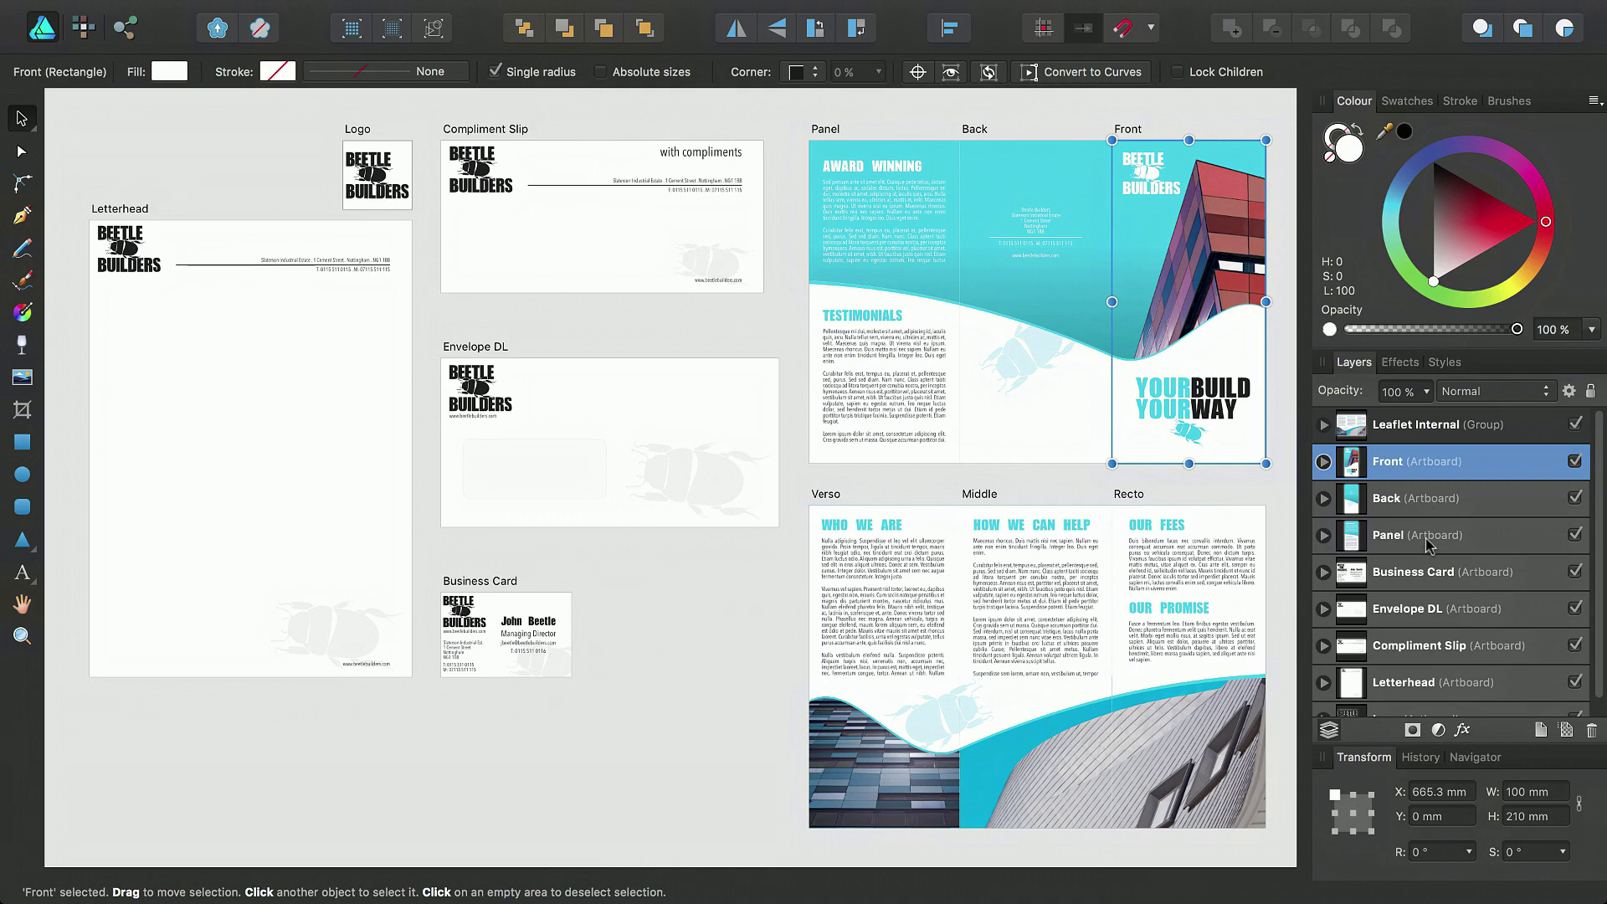
pyautogui.keyDown('shift'); pyautogui.click(1427, 544); pyautogui.keyUp('shift')
pyautogui.press('super+g')
pyautogui.doubleClick(1398, 461)
pyautogui.write('Le')
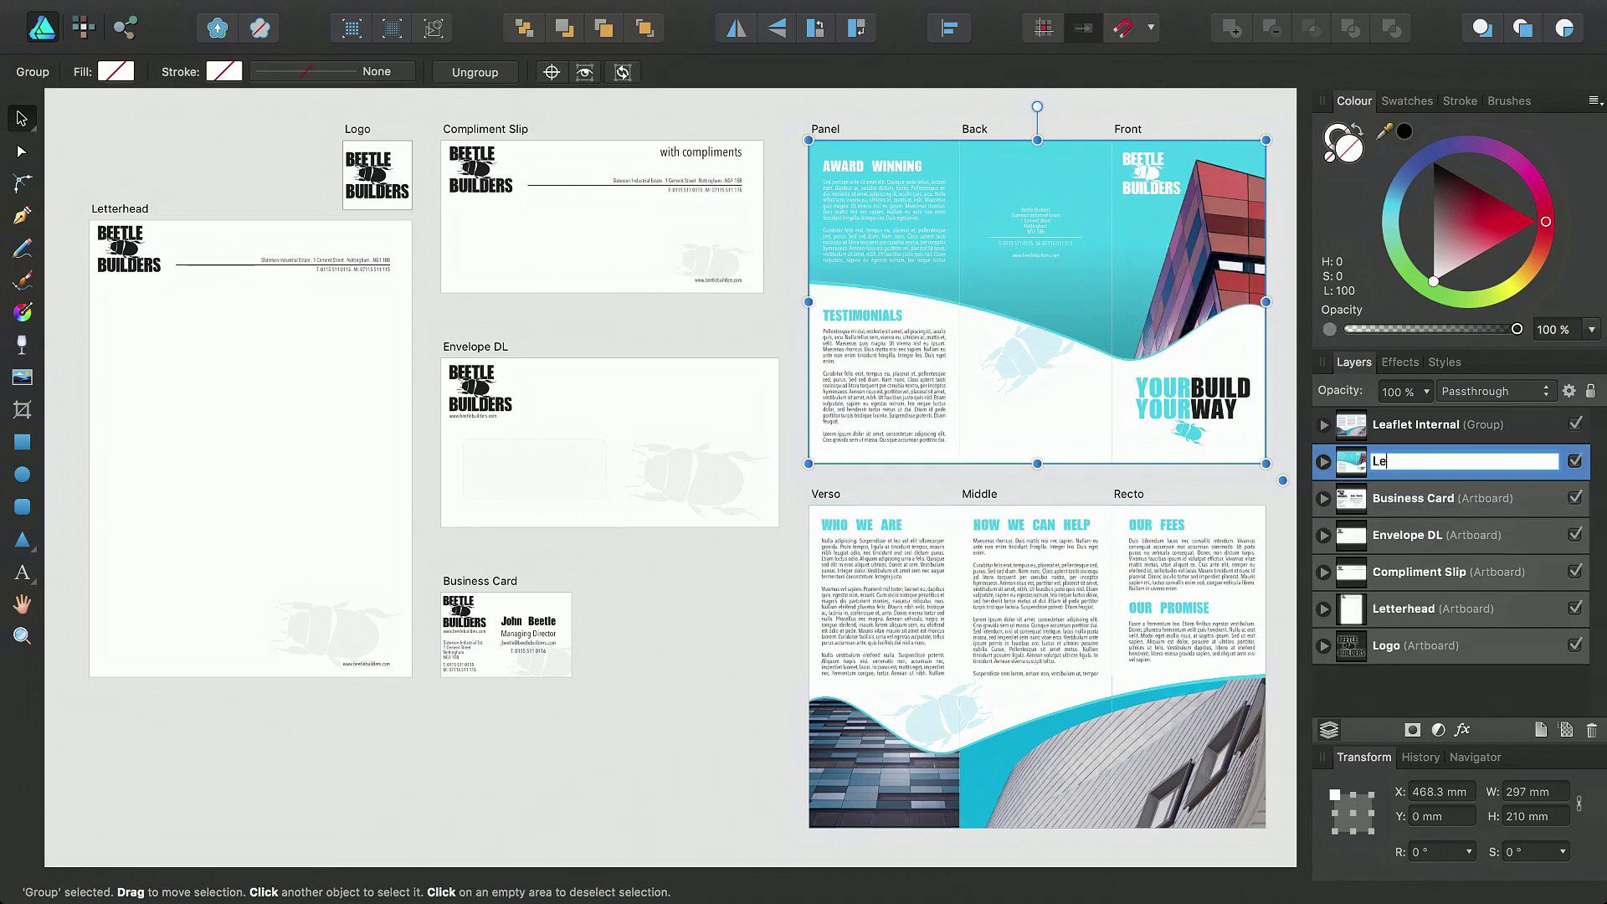
pyautogui.write('aflet External')
pyautogui.press('Return')
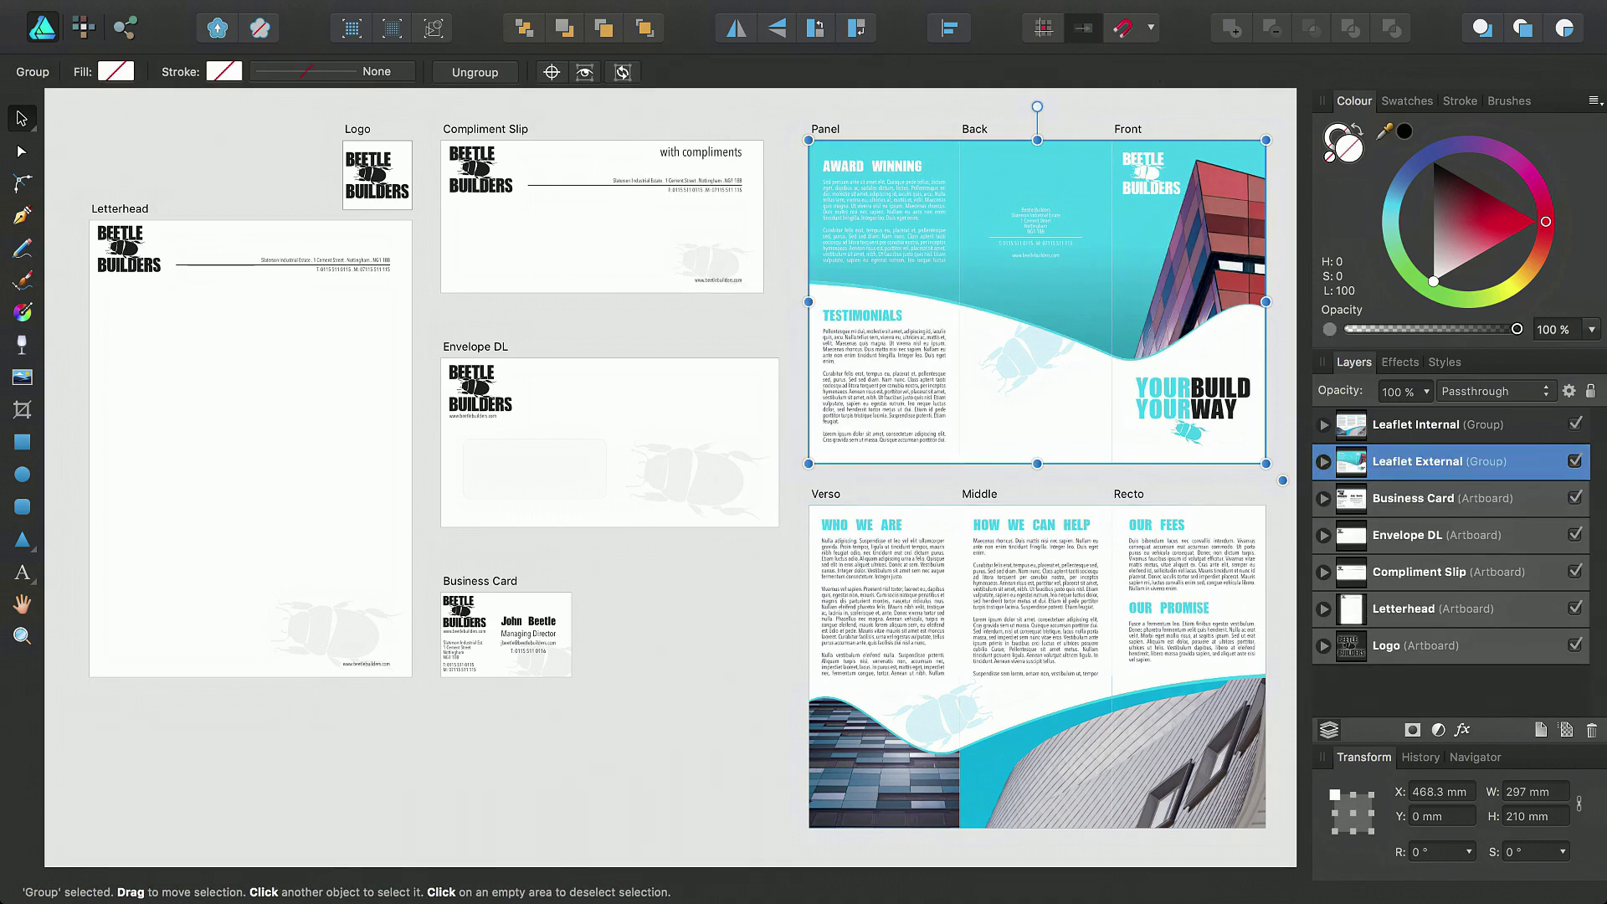
# Step: In the Export persona, create slices from the Leaflet Internal and Leaflet External groups
pyautogui.click(125, 28)
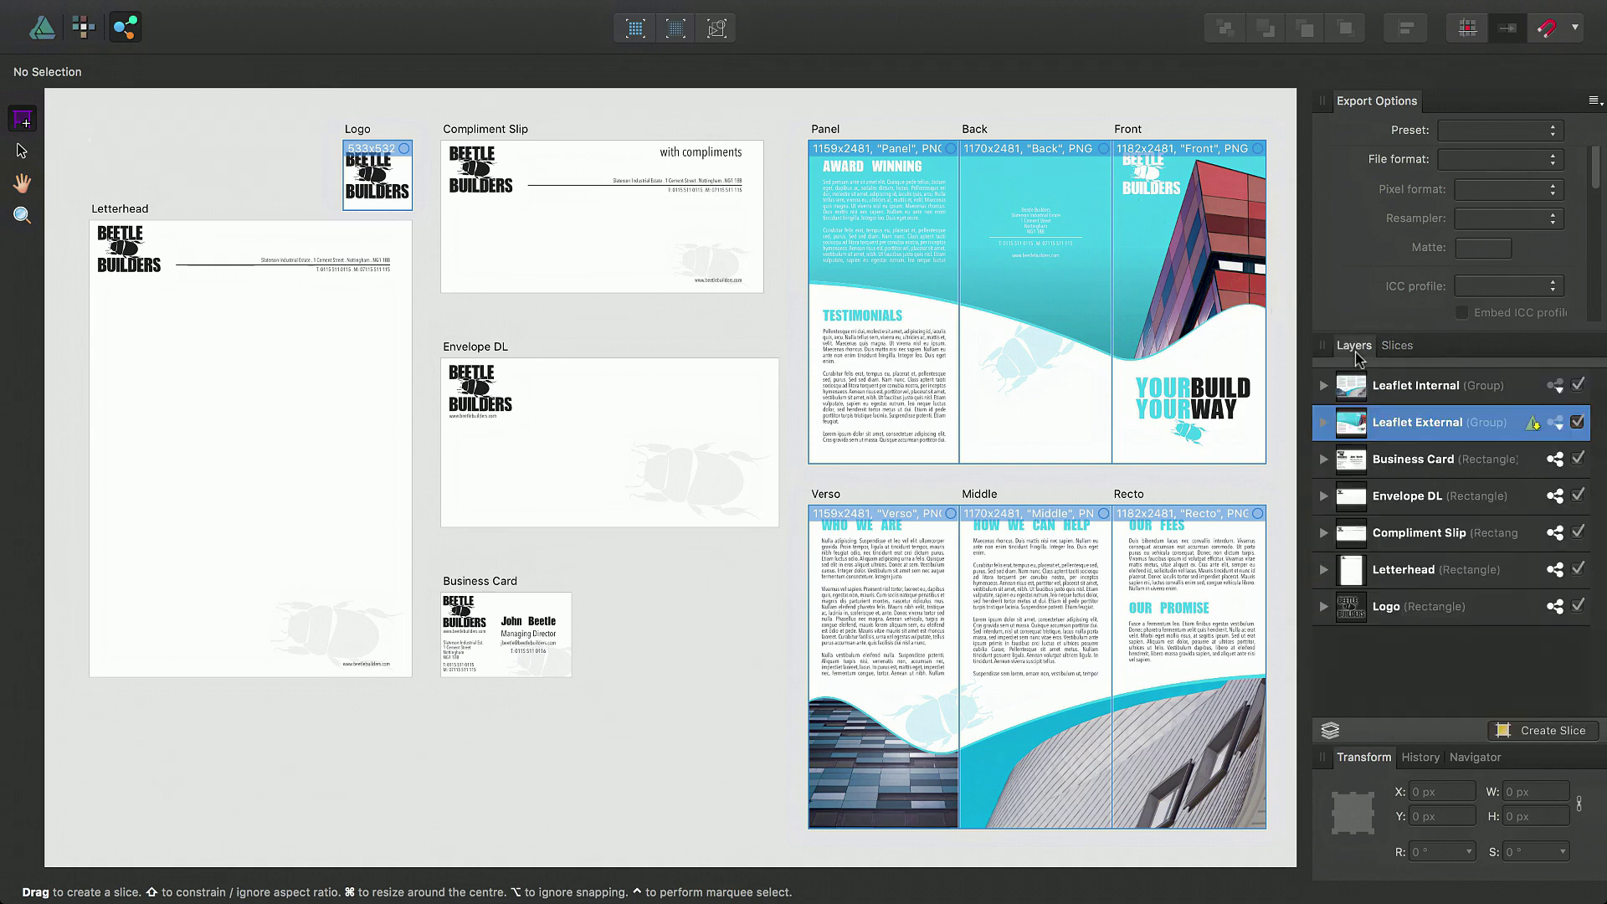
pyautogui.click(1354, 347)
pyautogui.click(1414, 393)
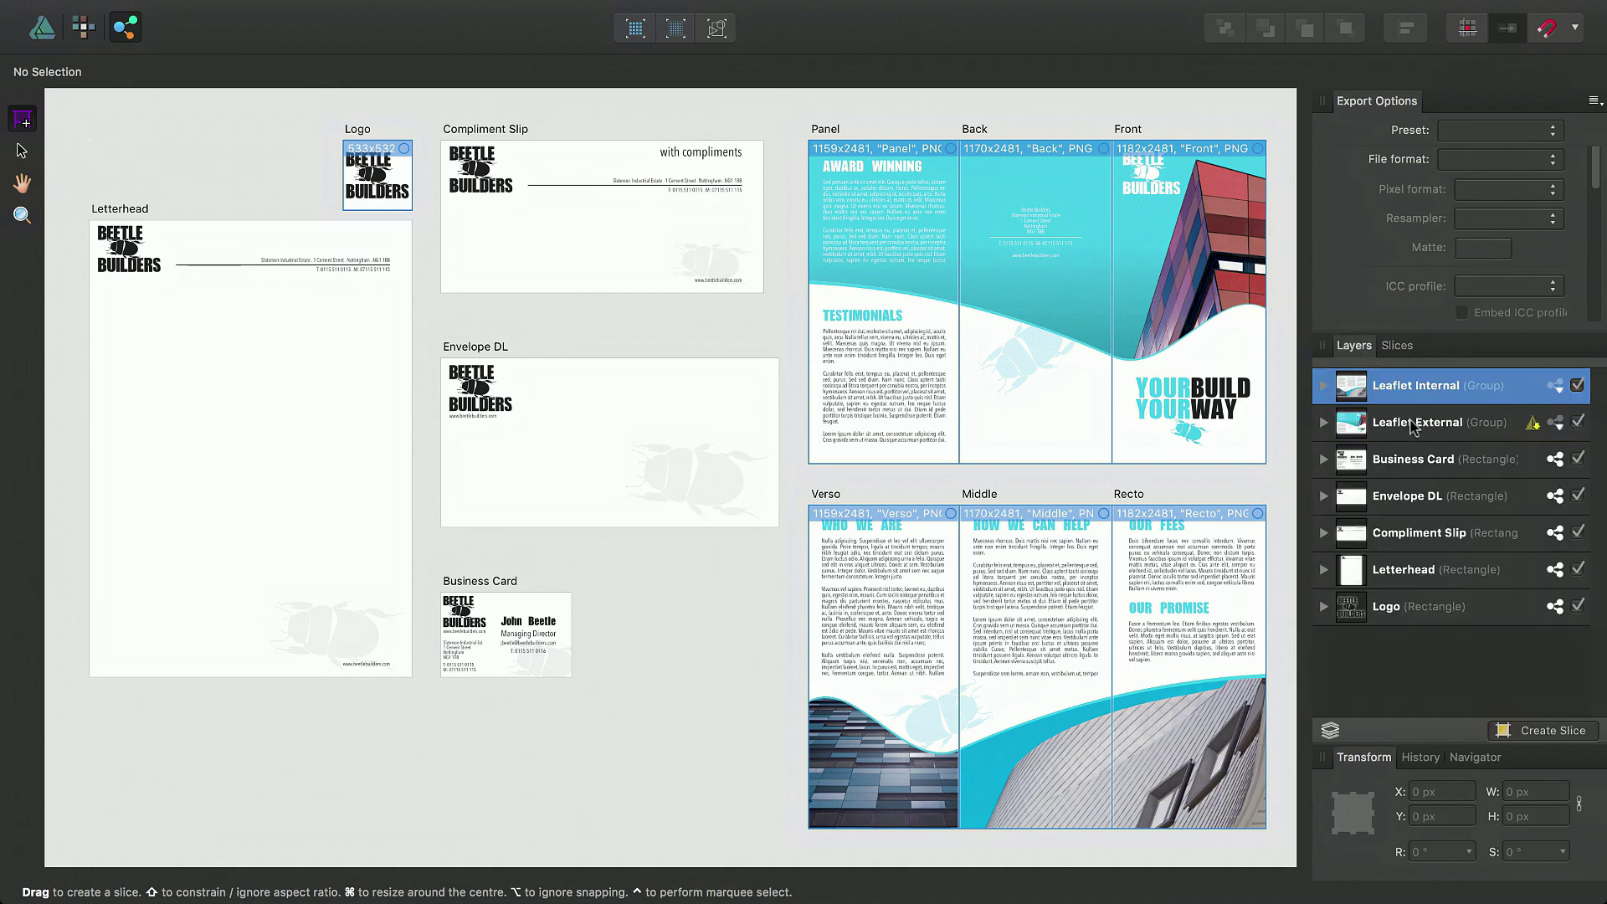
pyautogui.keyDown('shift'); pyautogui.click(1416, 425); pyautogui.keyUp('shift')
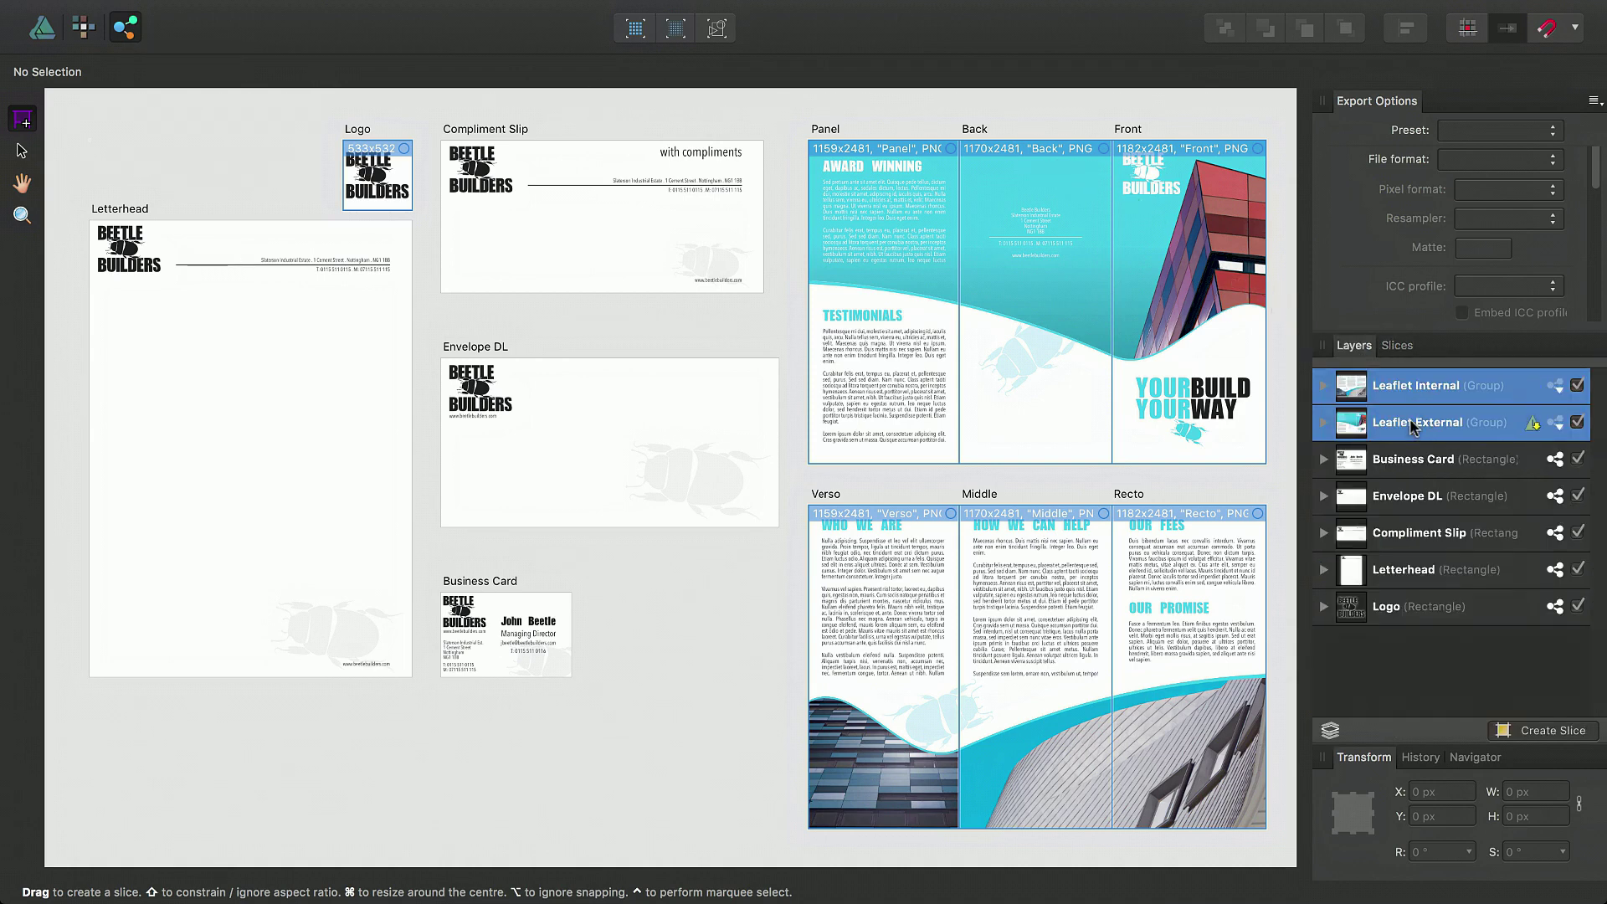
pyautogui.click(1552, 731)
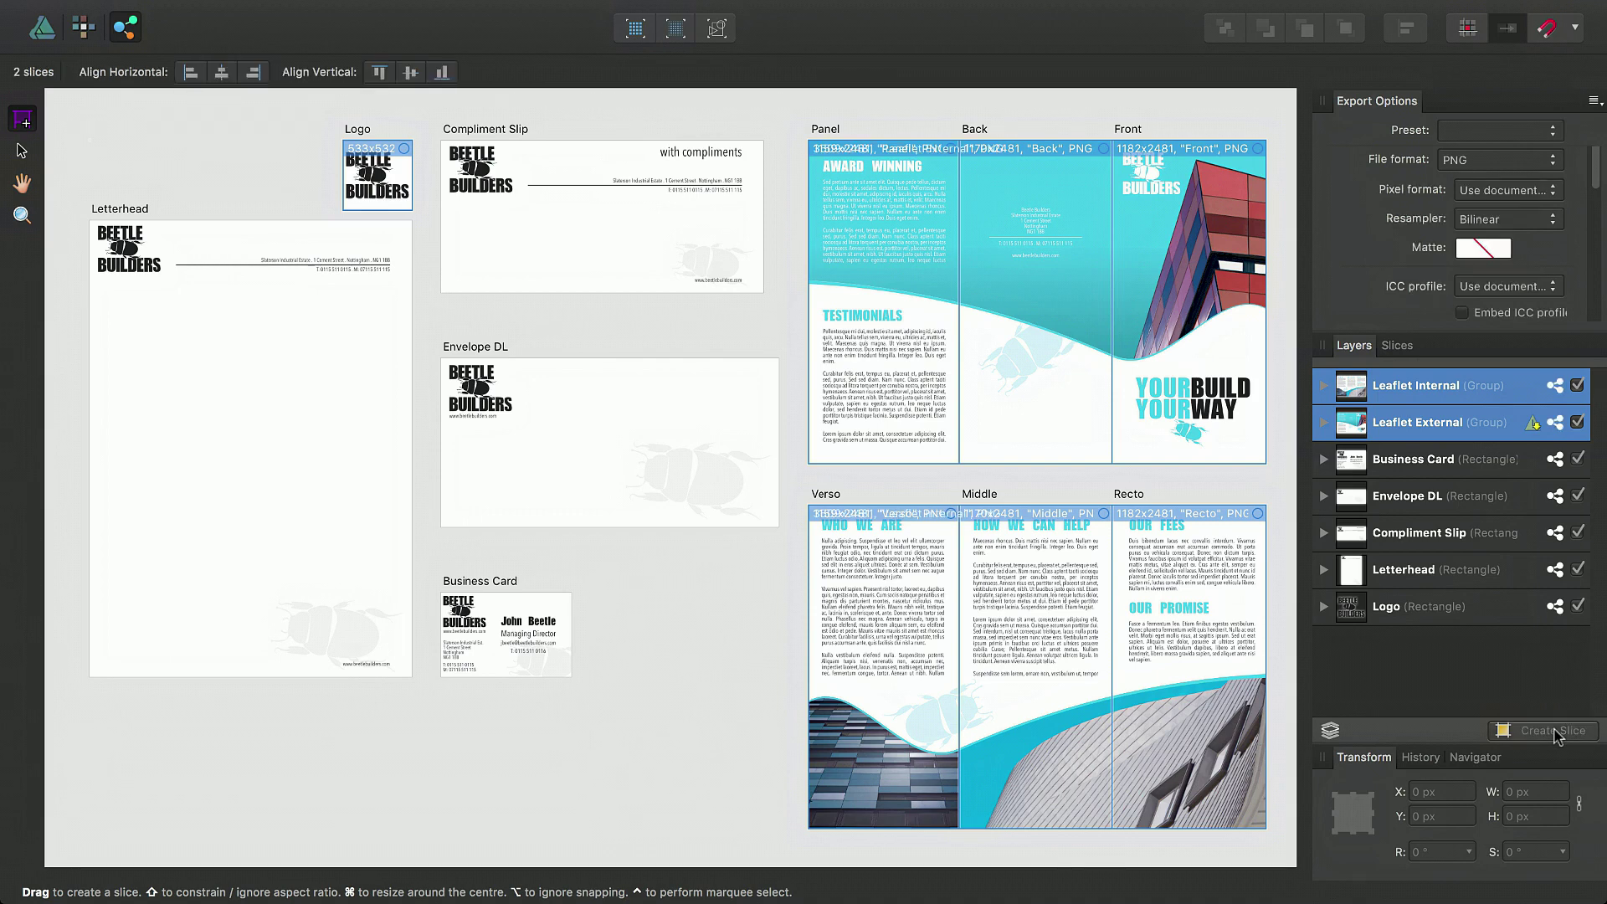
# Step: Set the two leaflet group slices to the PDF/X-4 preset
pyautogui.click(1397, 347)
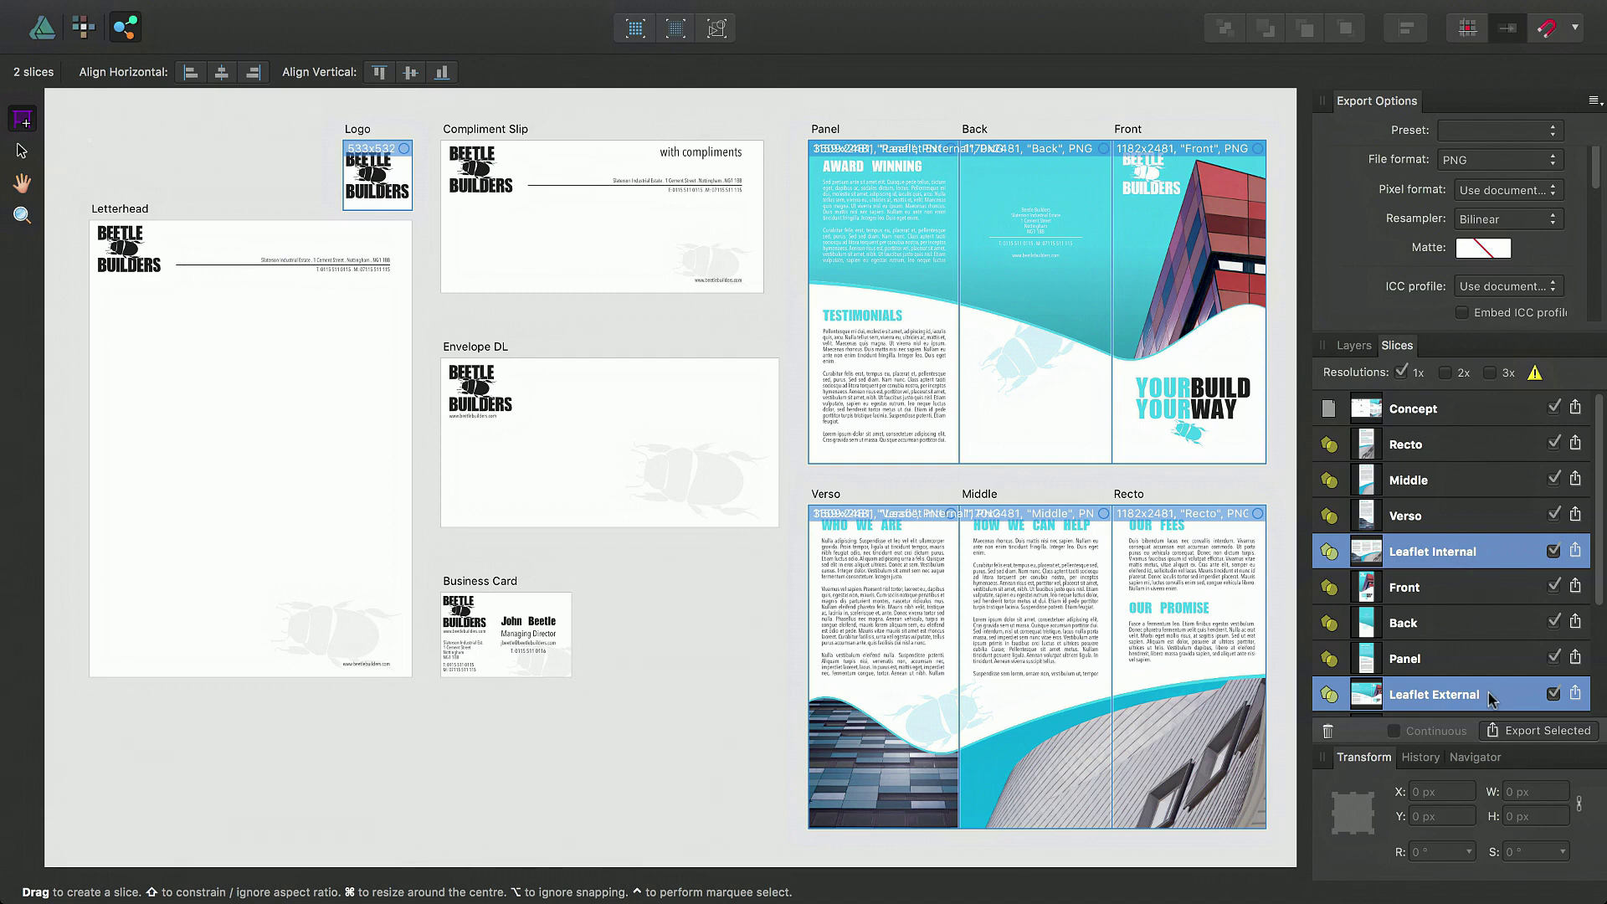
pyautogui.click(1509, 132)
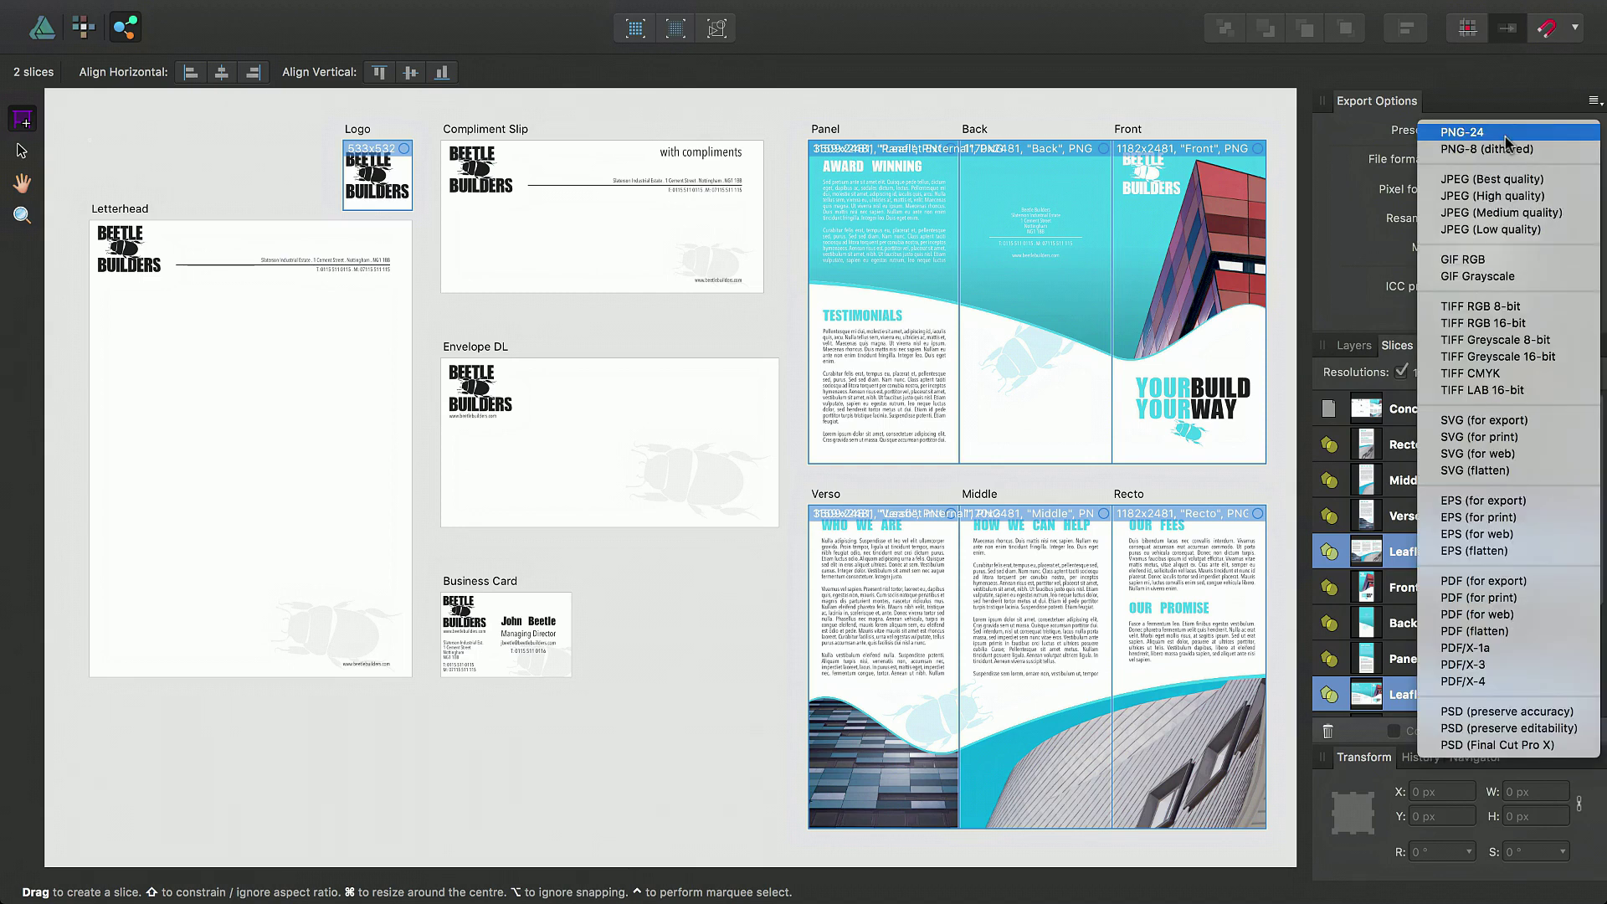
pyautogui.click(1565, 681)
# Step: Untick the Panel, Back, Verso, Middle and Recto slices and export the selected leaflet slices
pyautogui.click(1553, 657)
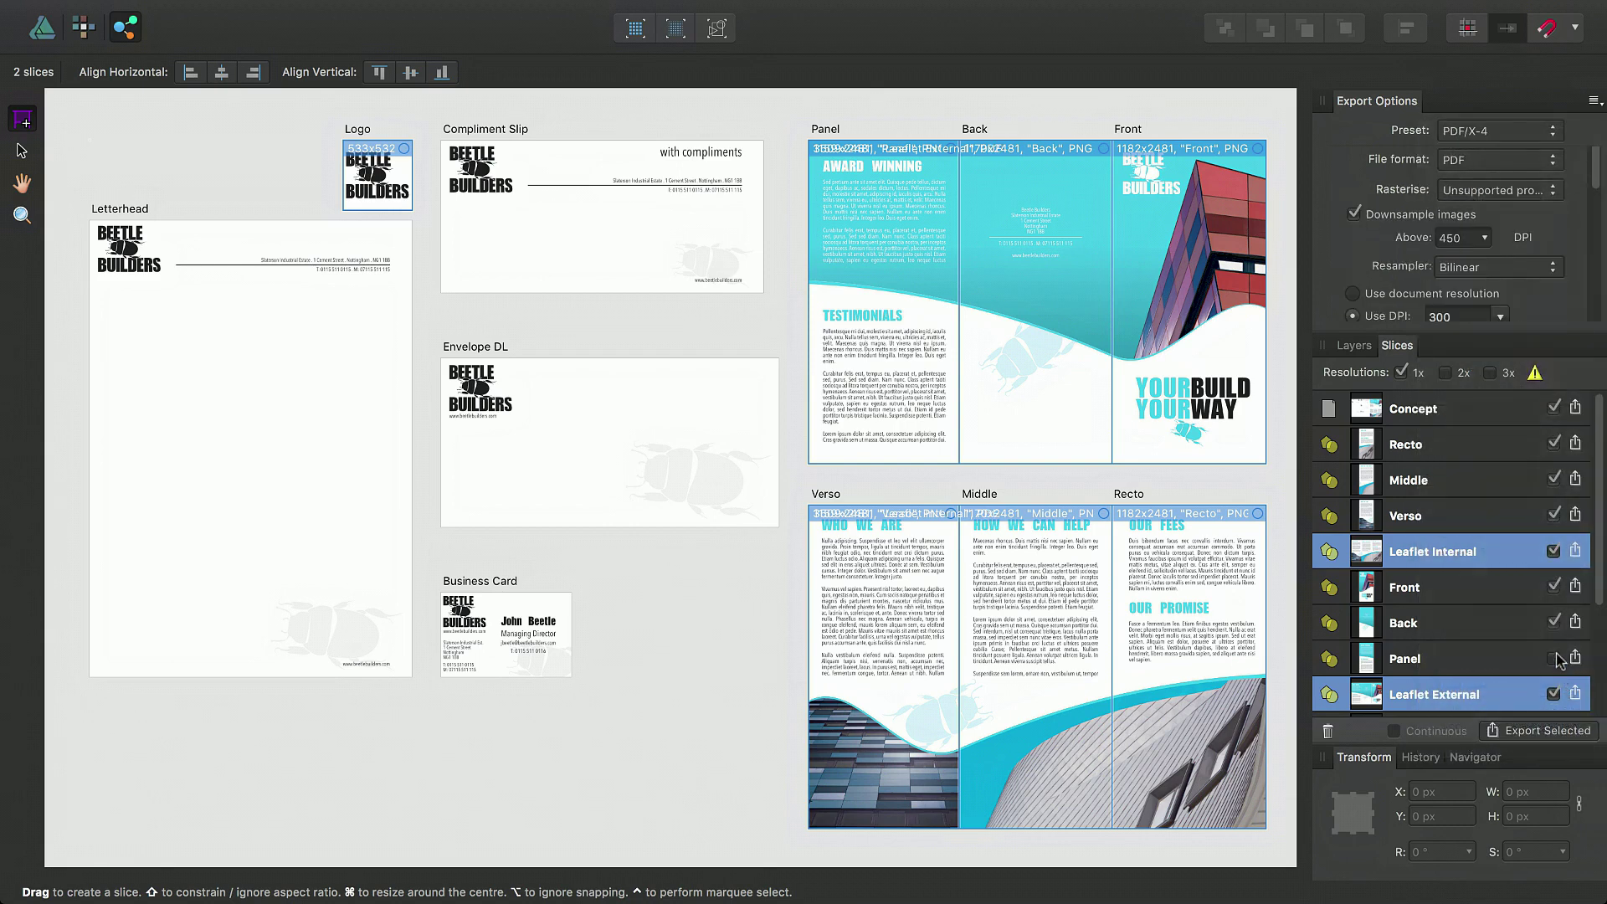
pyautogui.click(1554, 622)
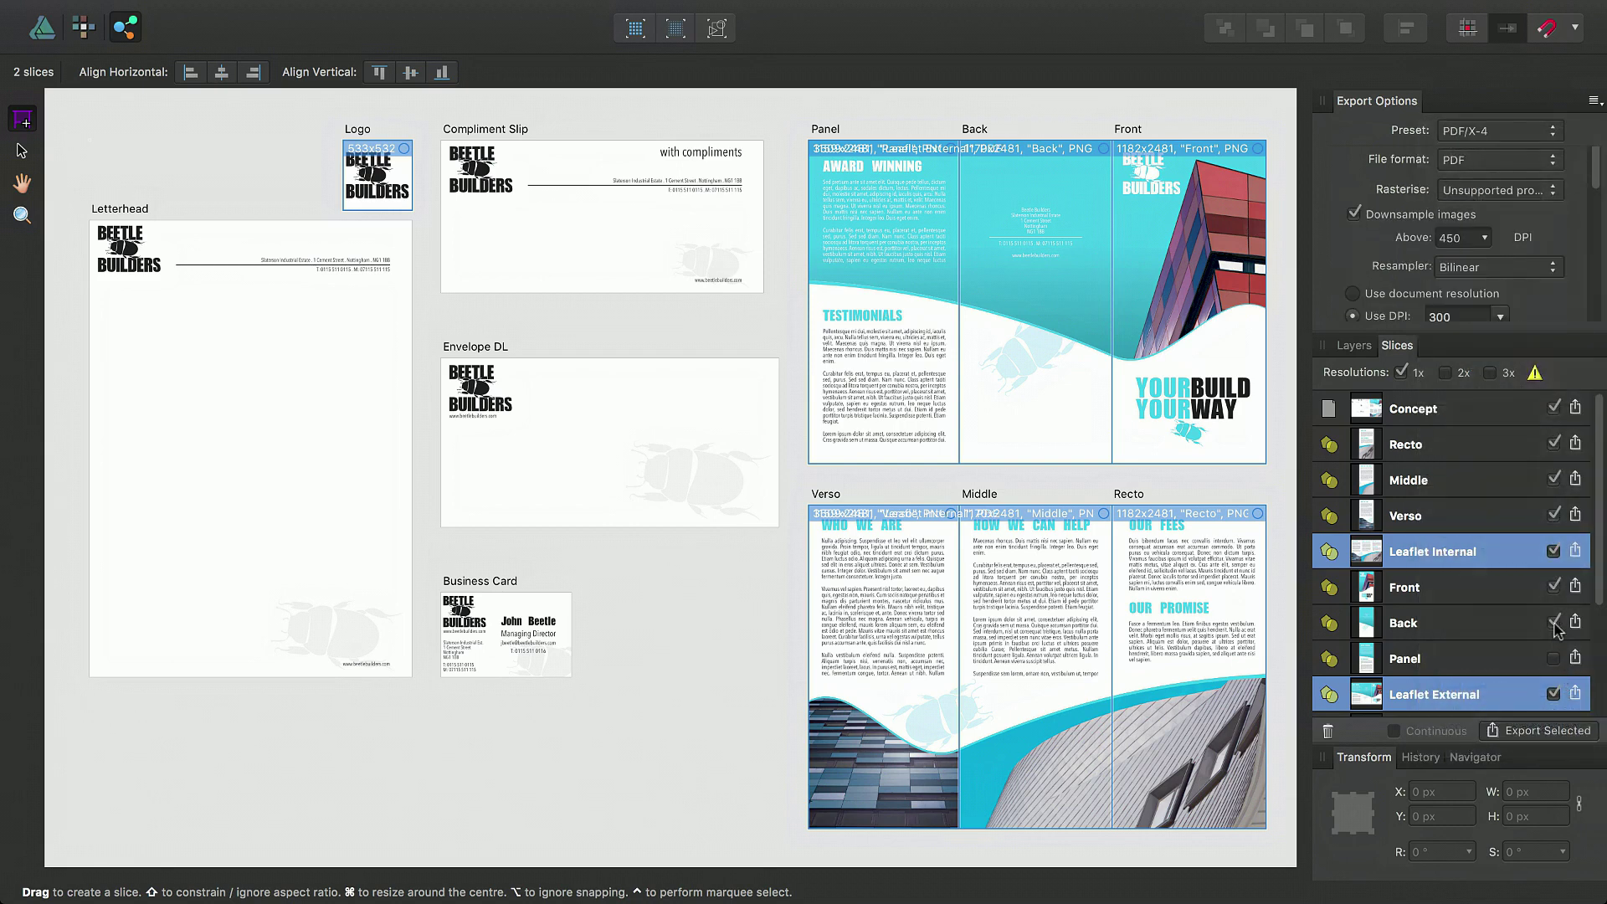
pyautogui.click(1554, 514)
pyautogui.click(1553, 478)
pyautogui.click(1553, 441)
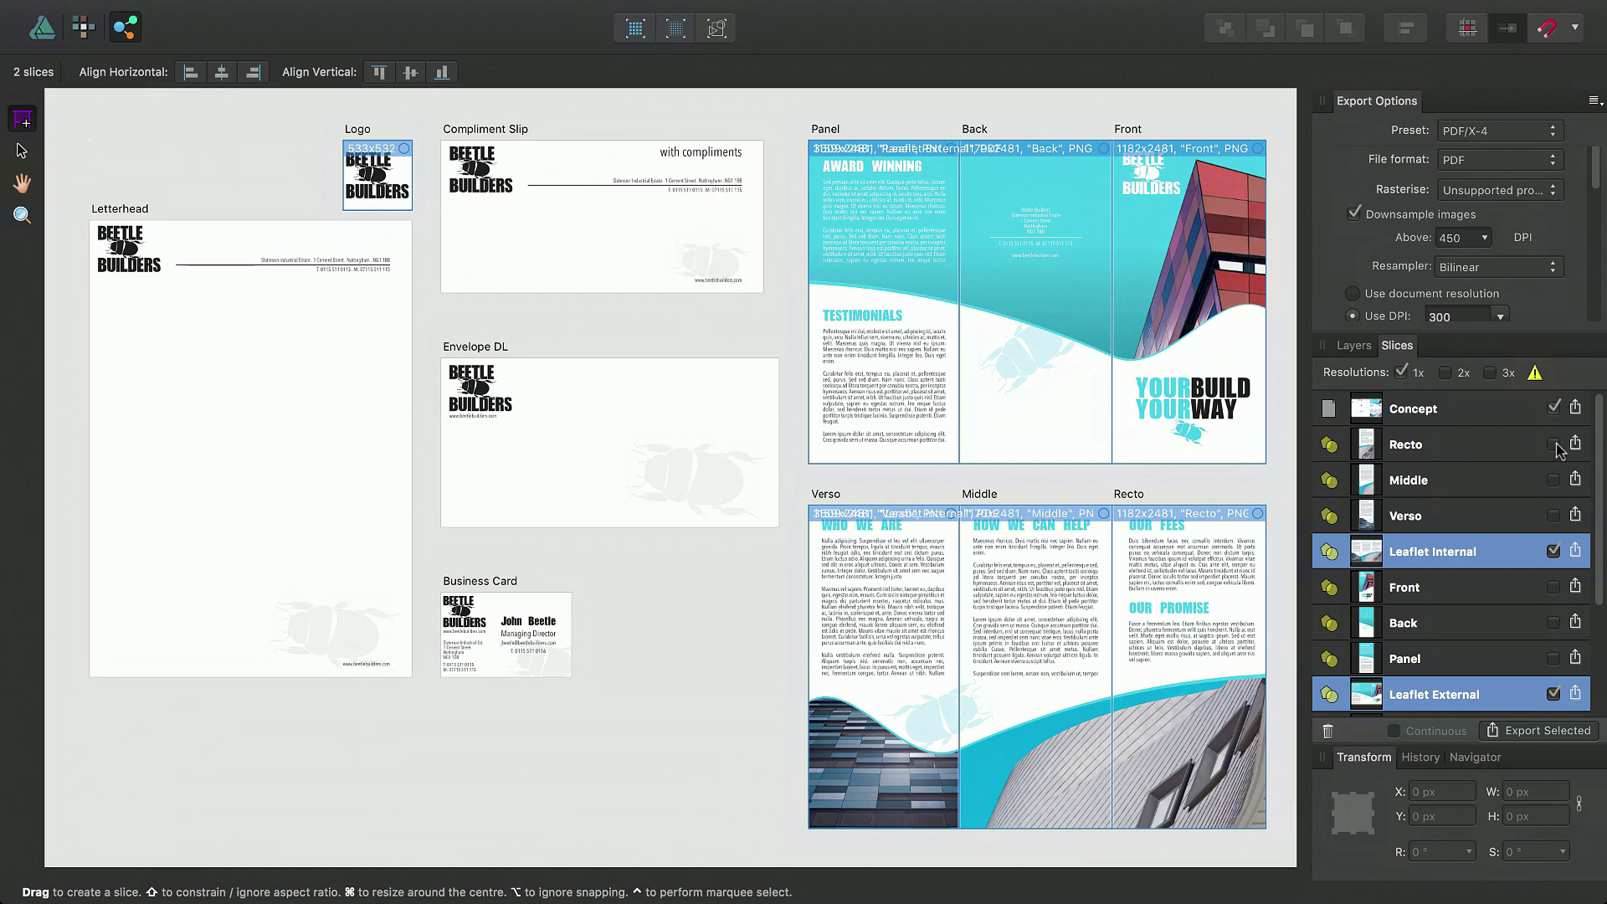
pyautogui.click(1548, 730)
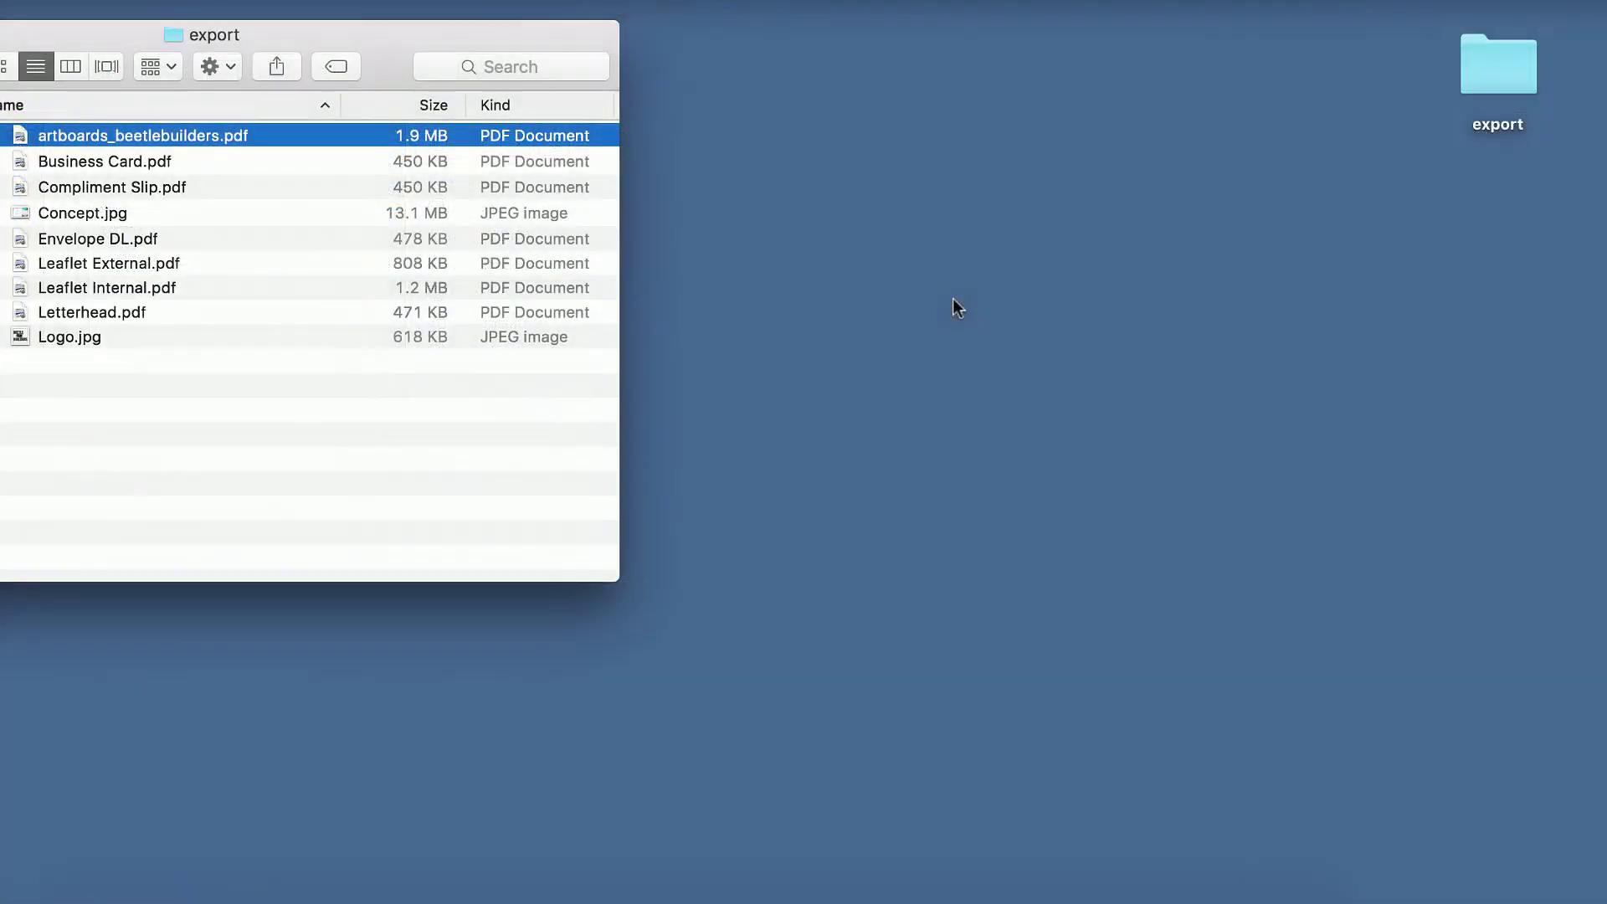
# Step: View Leaflet External.pdf in Preview, then Concept.jpg showing all stationery and leaflet artboards
pyautogui.doubleClick(200, 264)
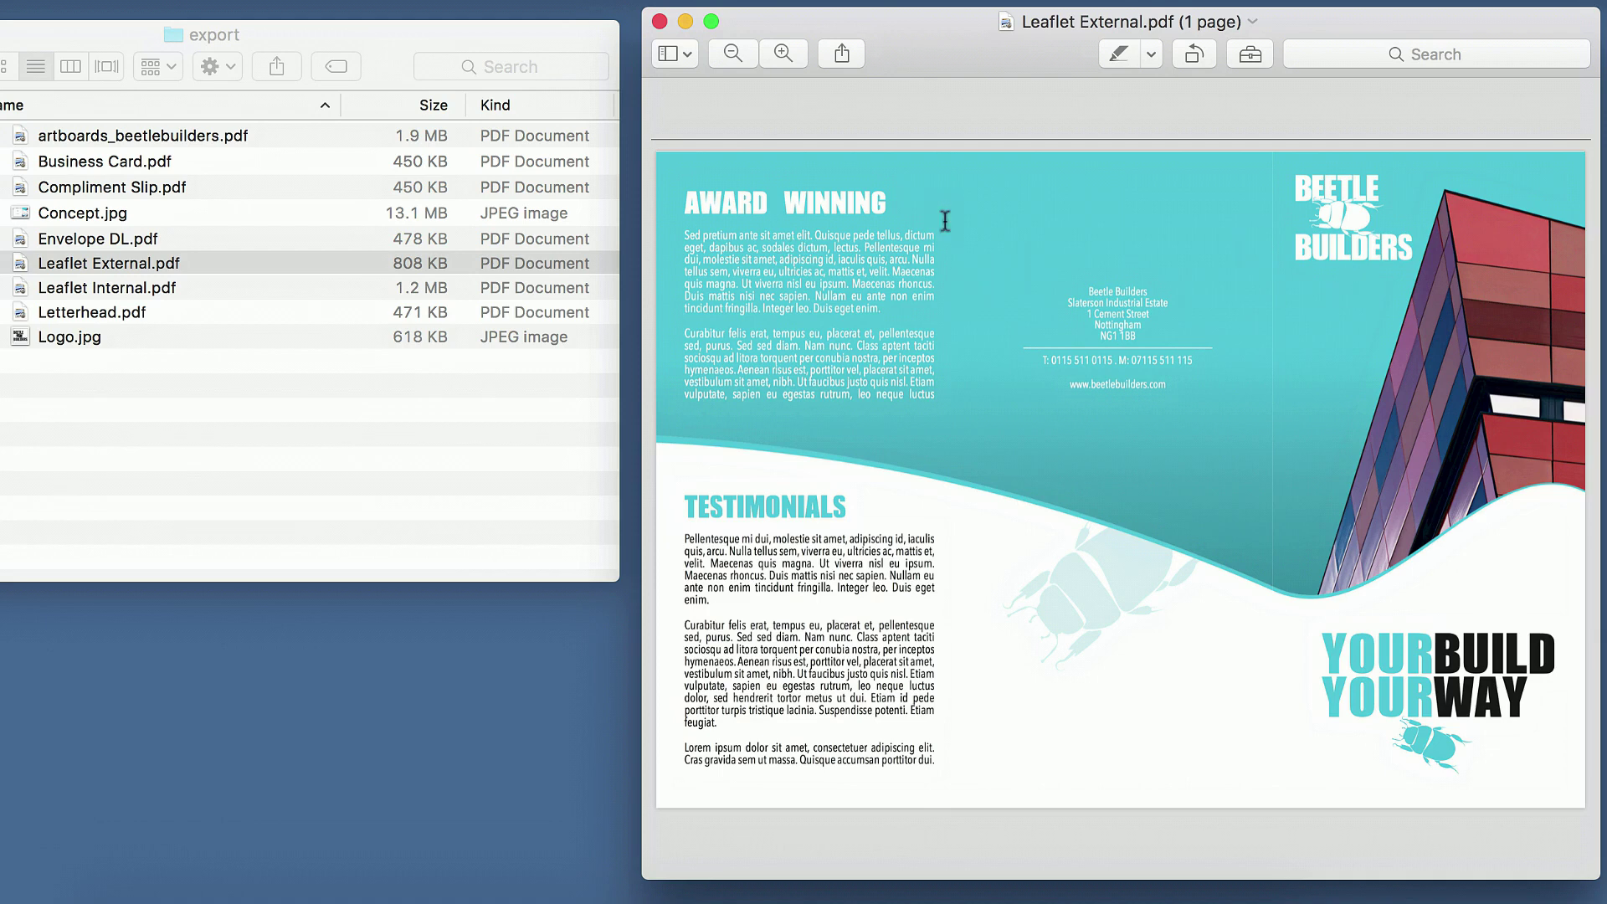
pyautogui.doubleClick(59, 211)
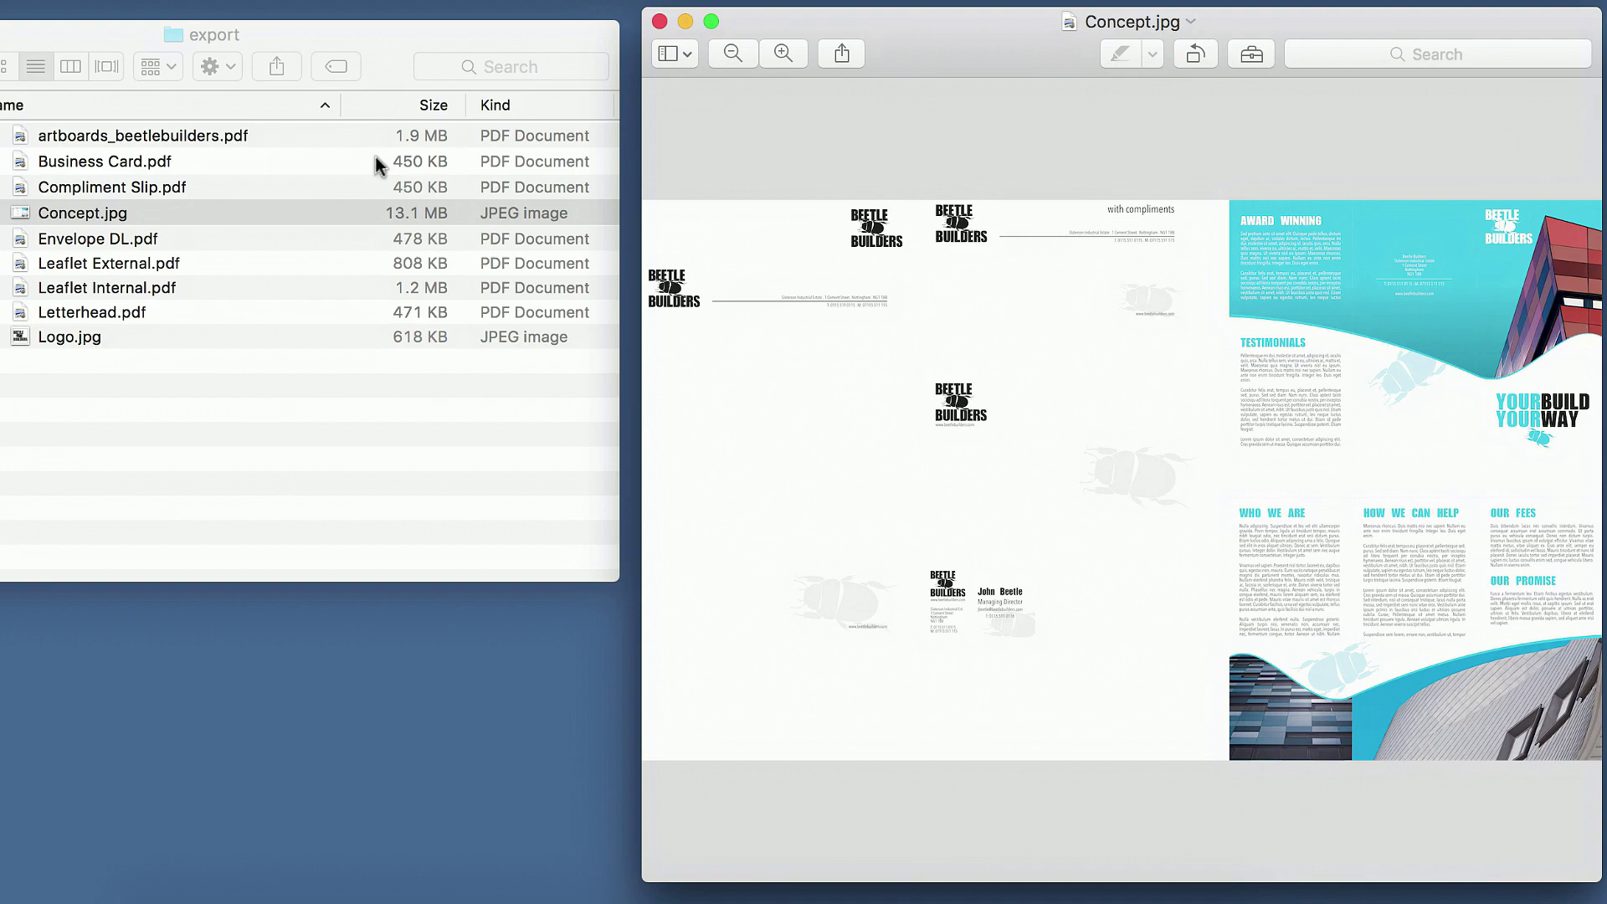
# Step: Open artboards_beetlebuilders.pdf and scroll its thumbnails from the logo page down to page 11
pyautogui.doubleClick(167, 137)
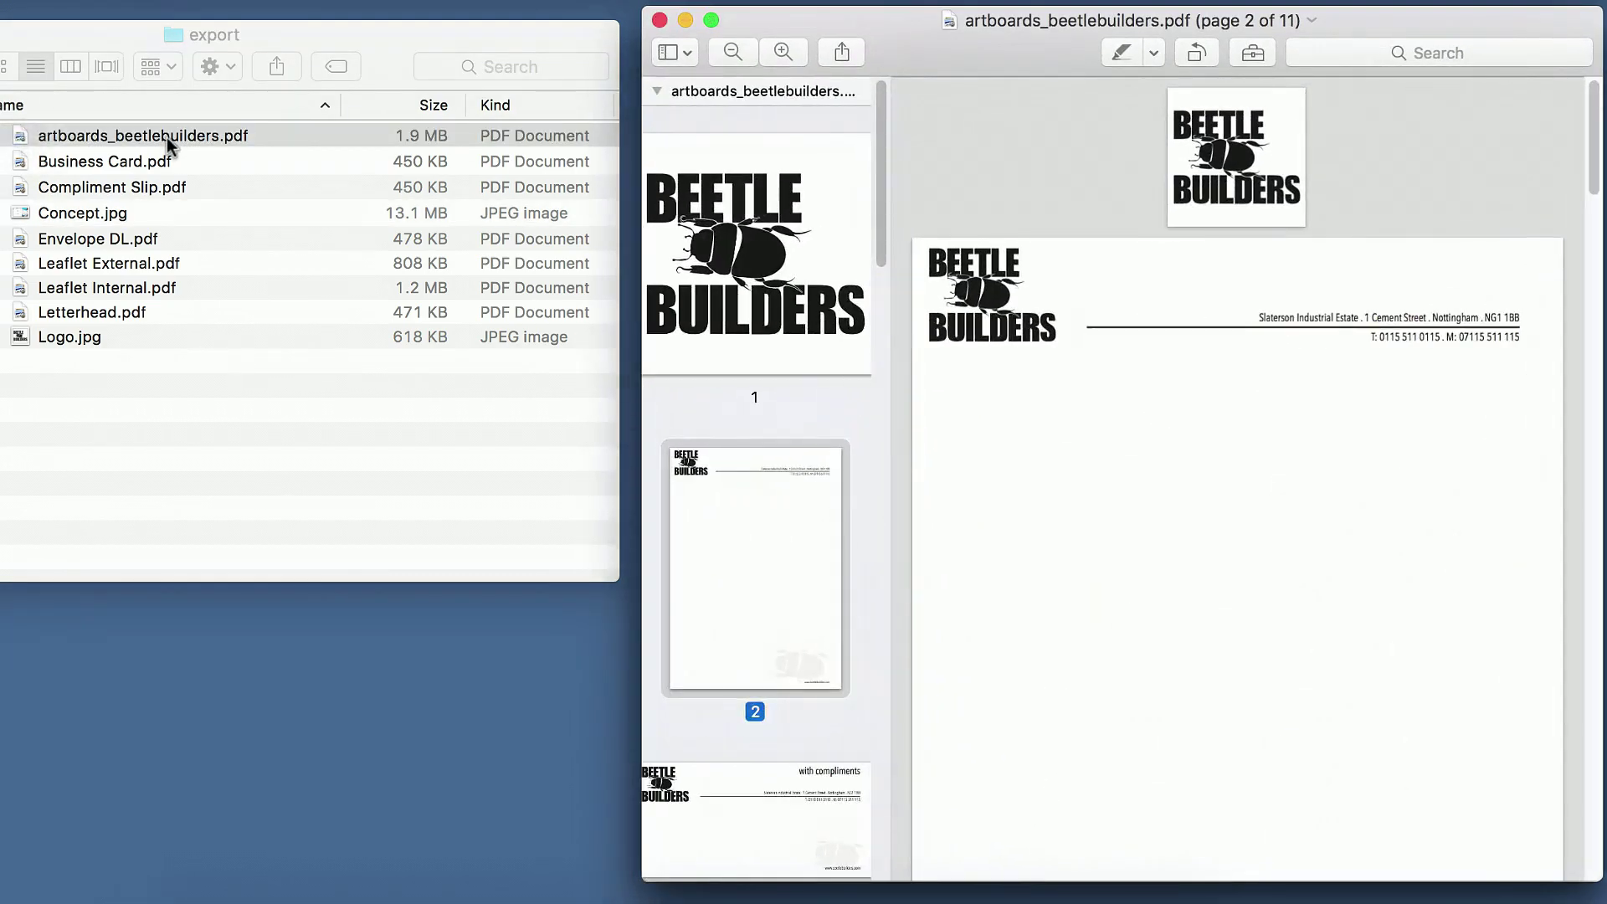
pyautogui.moveTo(878, 194); pyautogui.dragTo(901, 812)
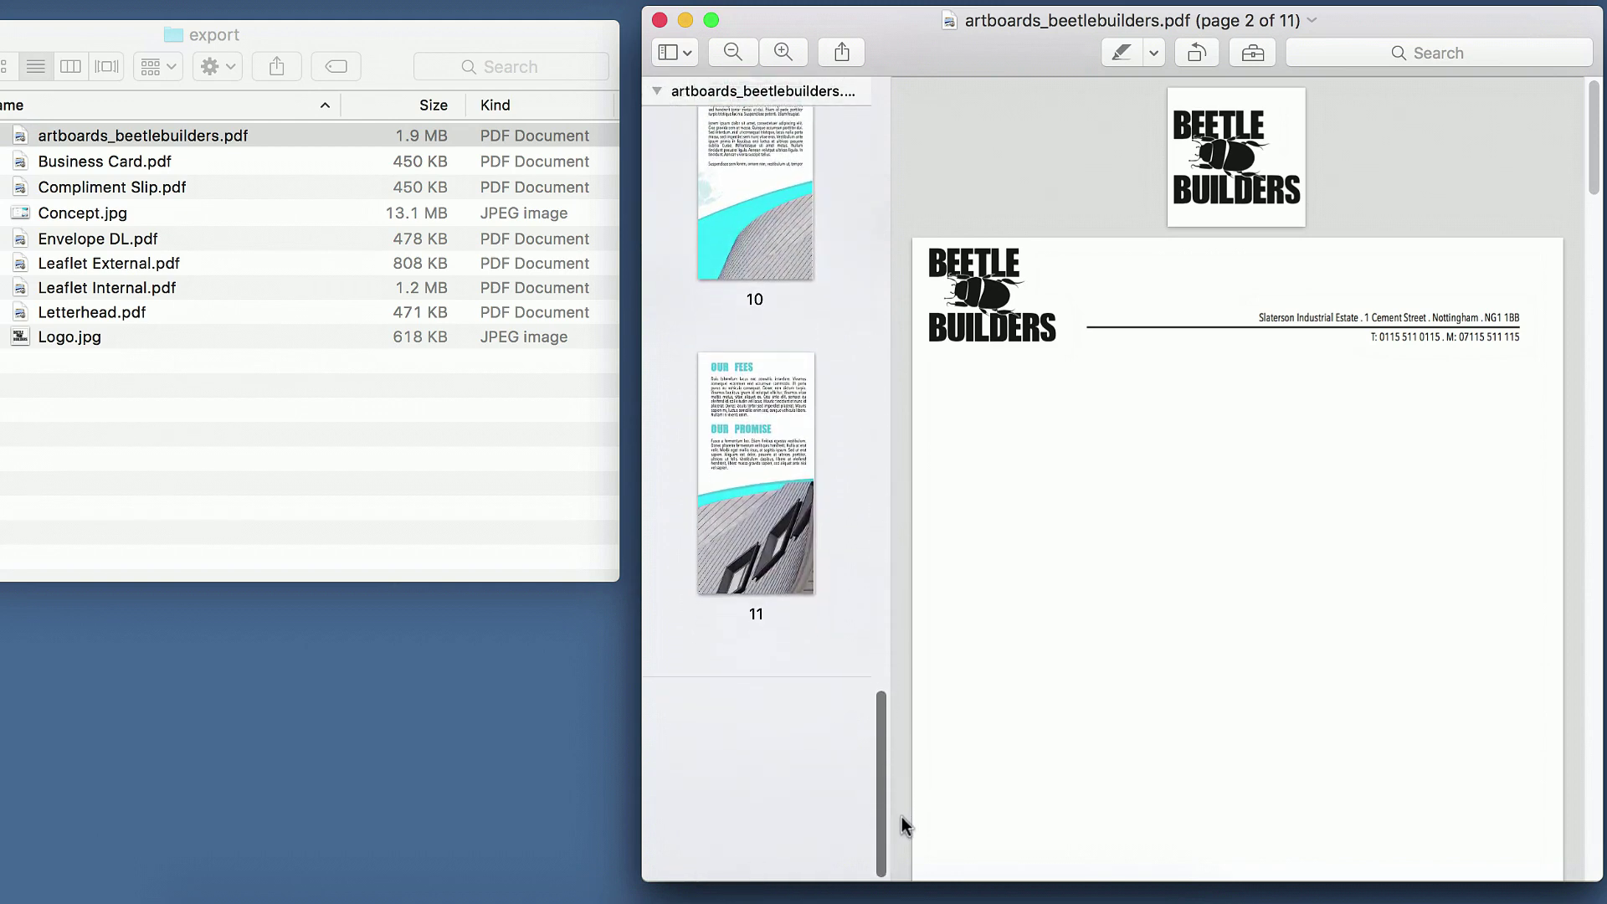